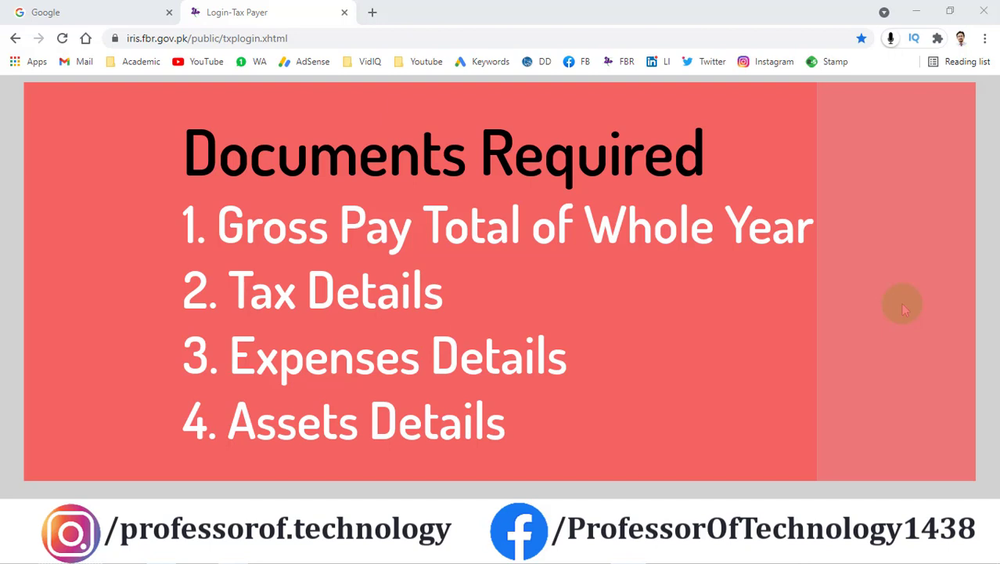
Step: Search Google for 'iris login' and open the Login-Tax Payer - Iris - FBR result
left_click(861, 279)
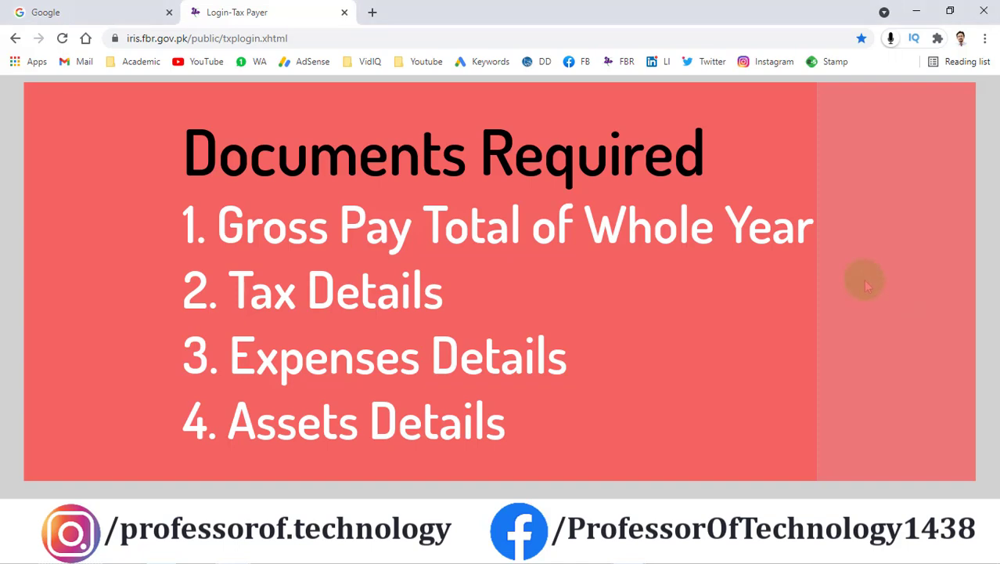
left_click(134, 14)
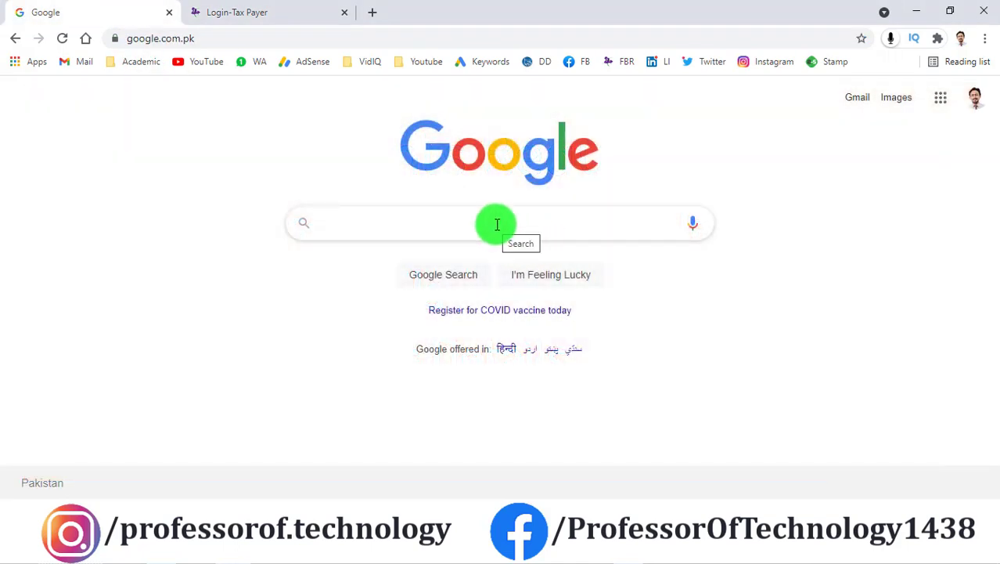
left_click(497, 225)
type("iris ")
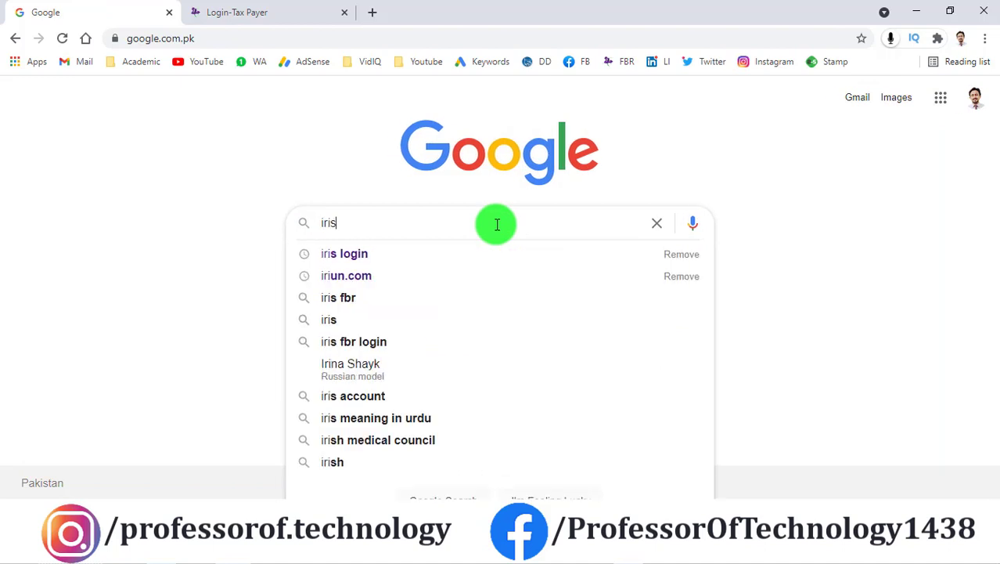
type("login")
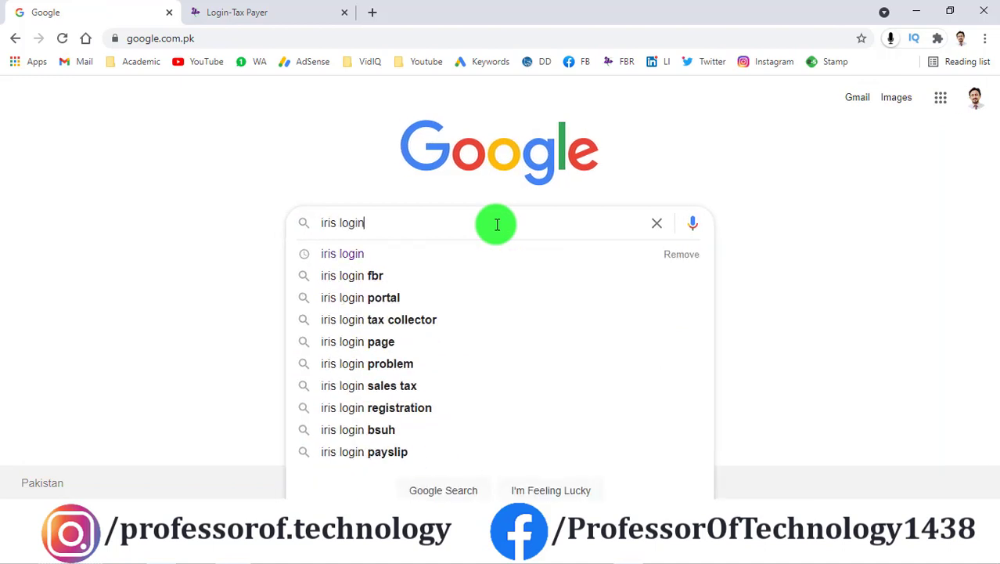
key("Return")
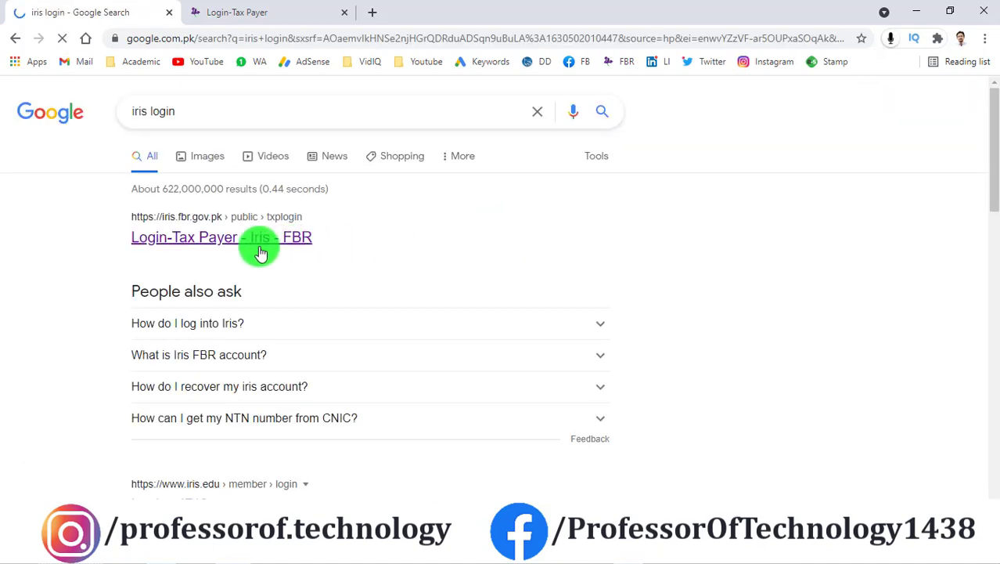
left_click(214, 245)
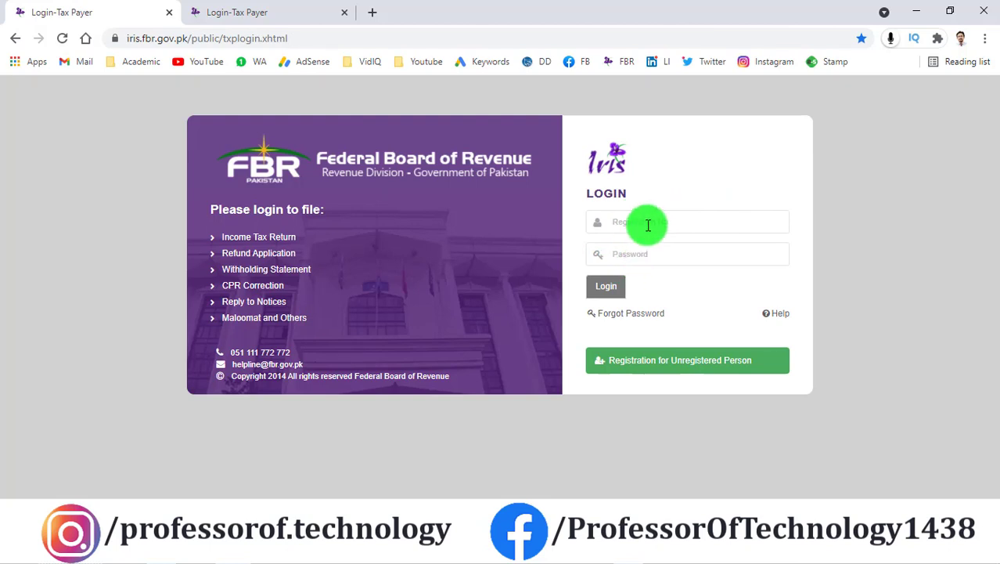
Step: Sign in to IRIS using the saved registration number and password
left_click(637, 251)
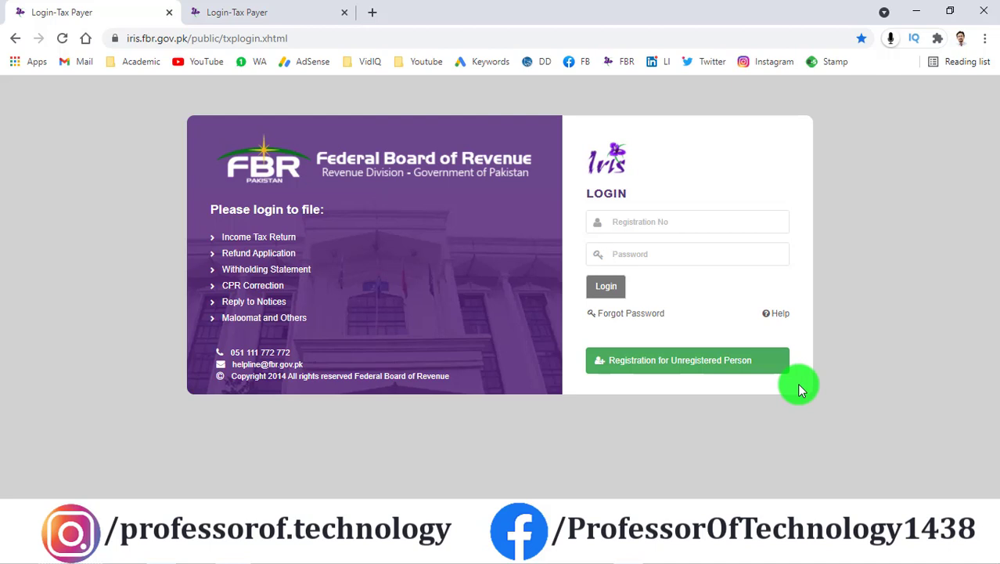
left_click(672, 223)
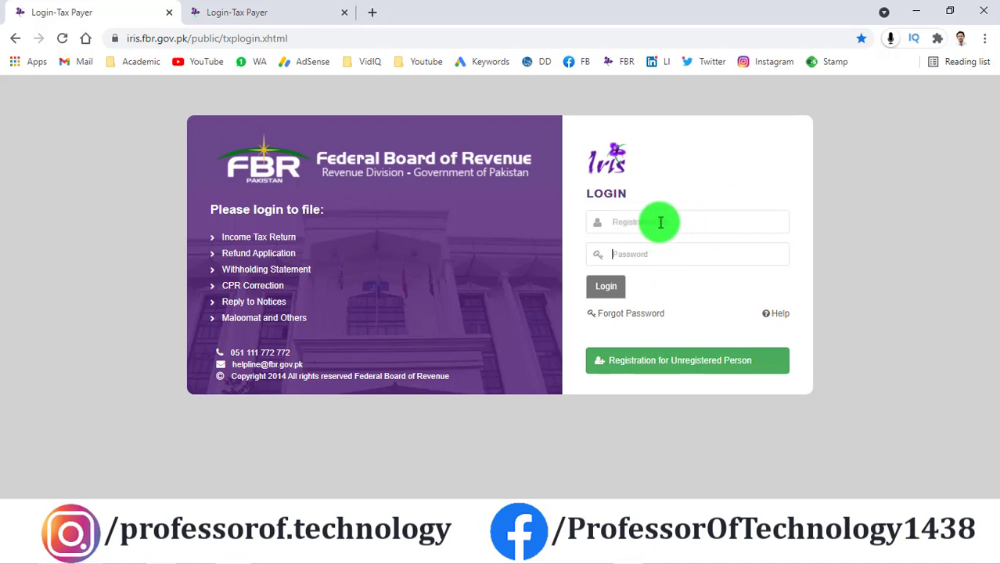
left_click(661, 223)
left_click(692, 251)
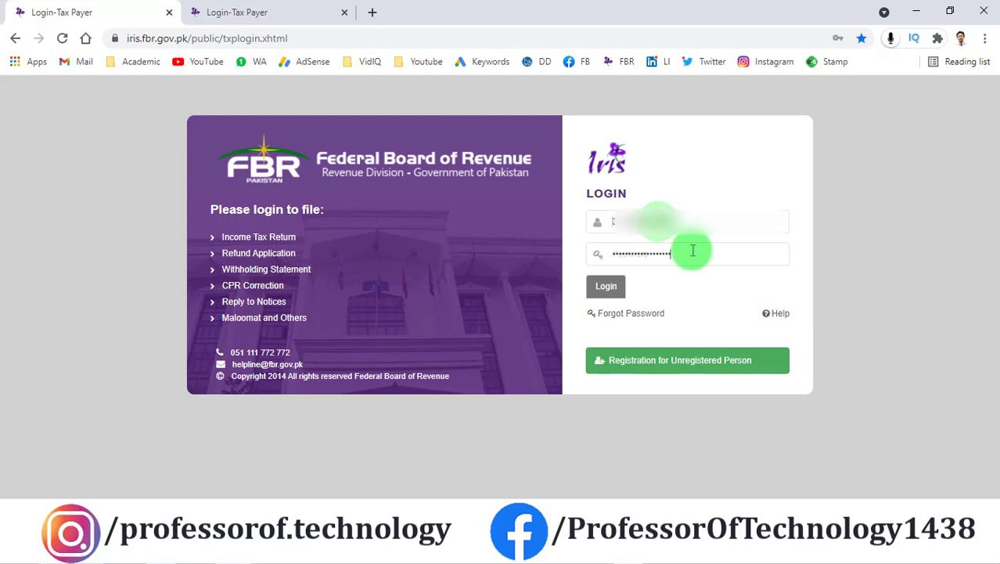
left_click(607, 287)
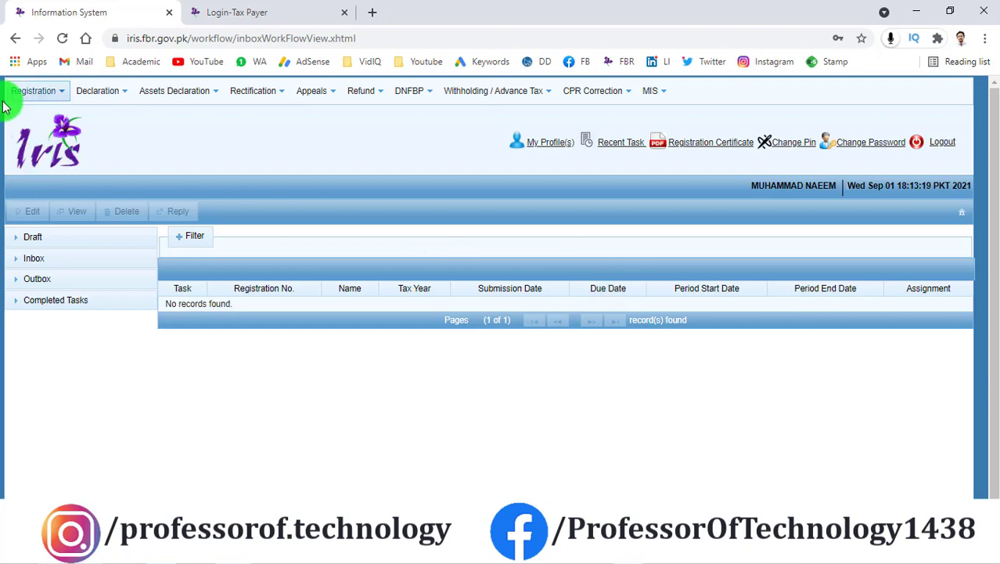
Step: Choose Declaration > Normal Return (Ind/AOP/COY) to create the 2021 114(1) return
left_click(125, 93)
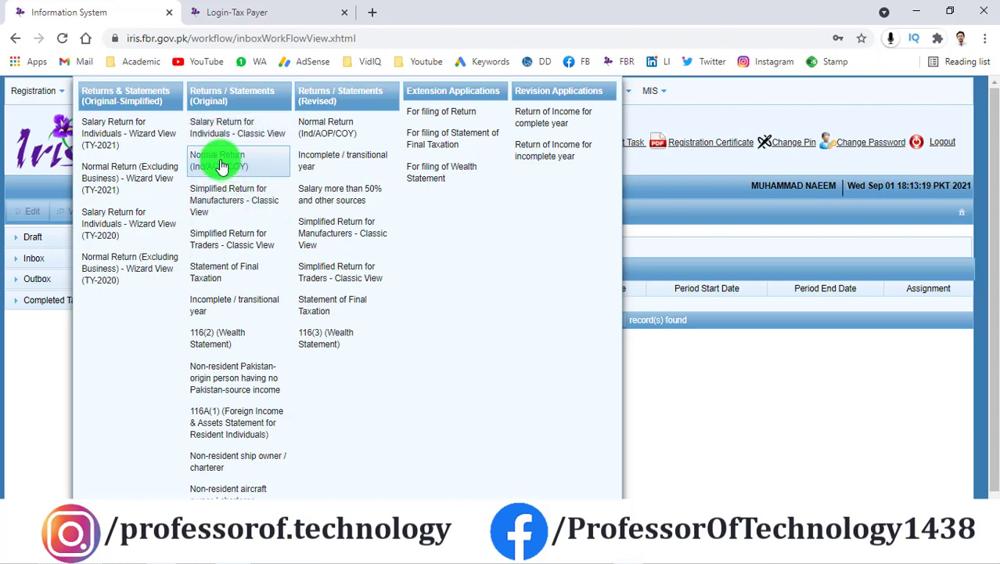
left_click(221, 165)
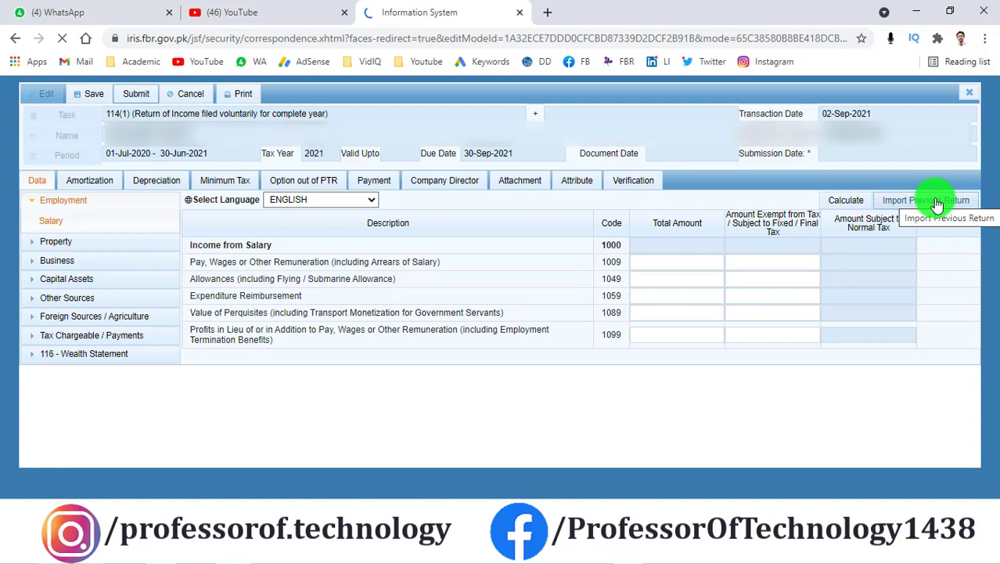
Step: Import the previous return's data and dismiss the 'Data successfully imported' notice
left_click(925, 203)
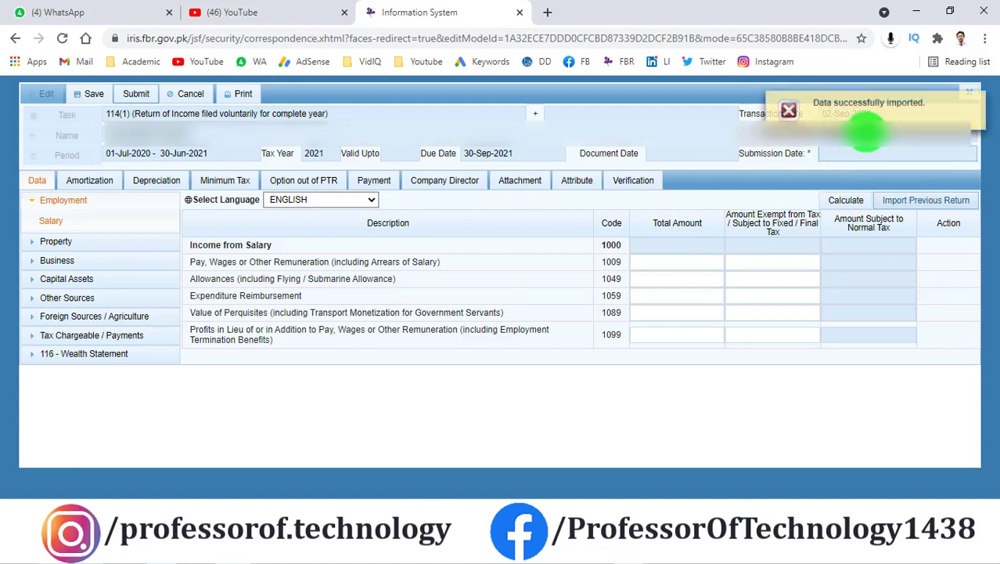
left_click(977, 101)
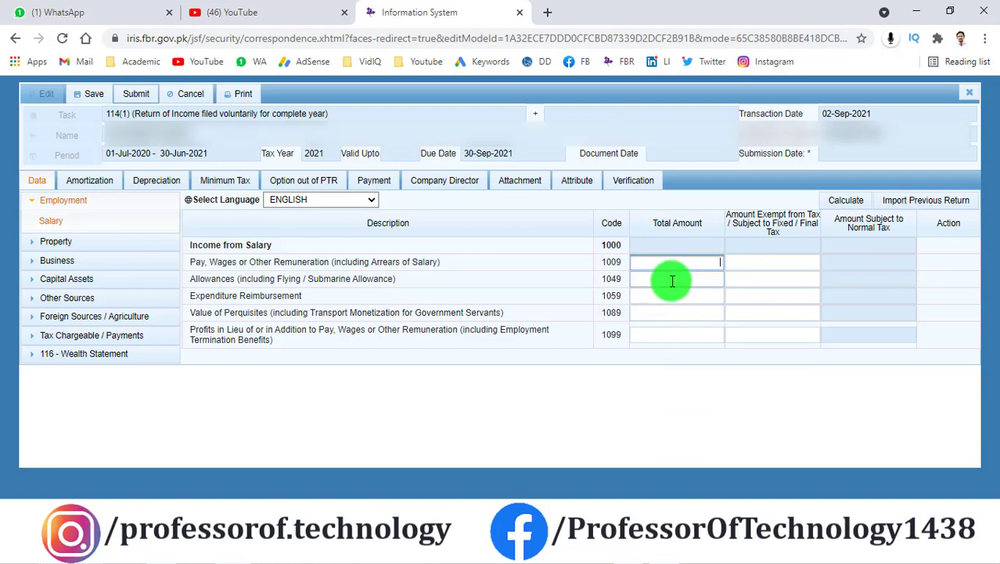
Step: Look up the 723407 gross pay Grand Total in the Excel Salary Details sheet
key("alt+Tab")
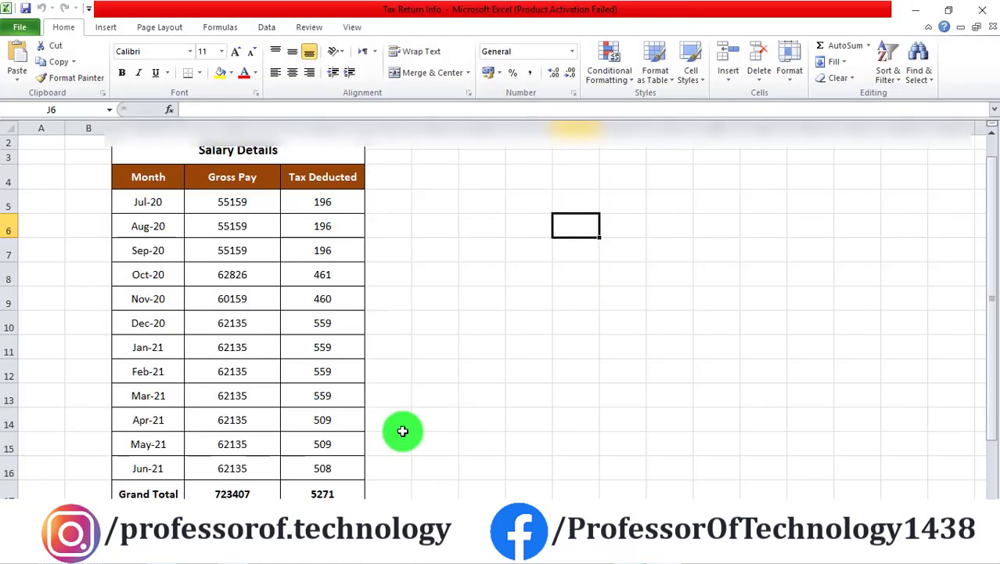
scroll(391, 418, "down", 3)
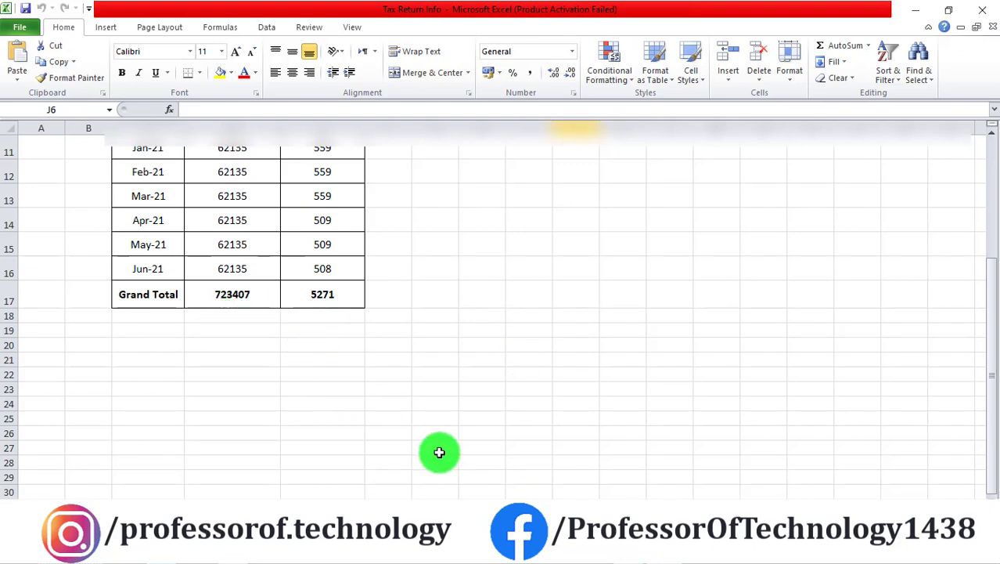
key("alt+Tab")
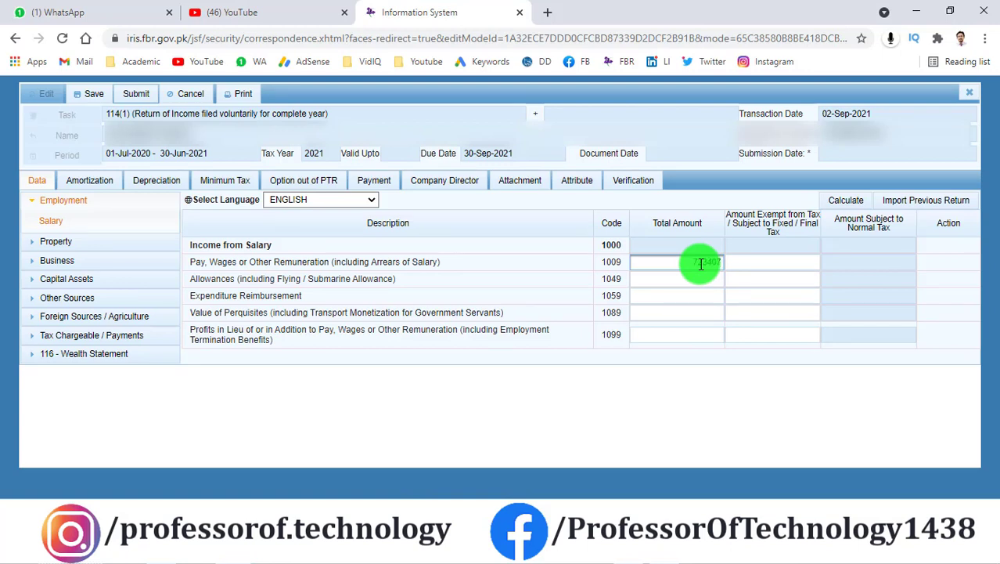
Step: Replace the 629,609 pay with 723,407, confirm 18,000 exempt, and recalculate to 705,407 taxable
left_click(844, 201)
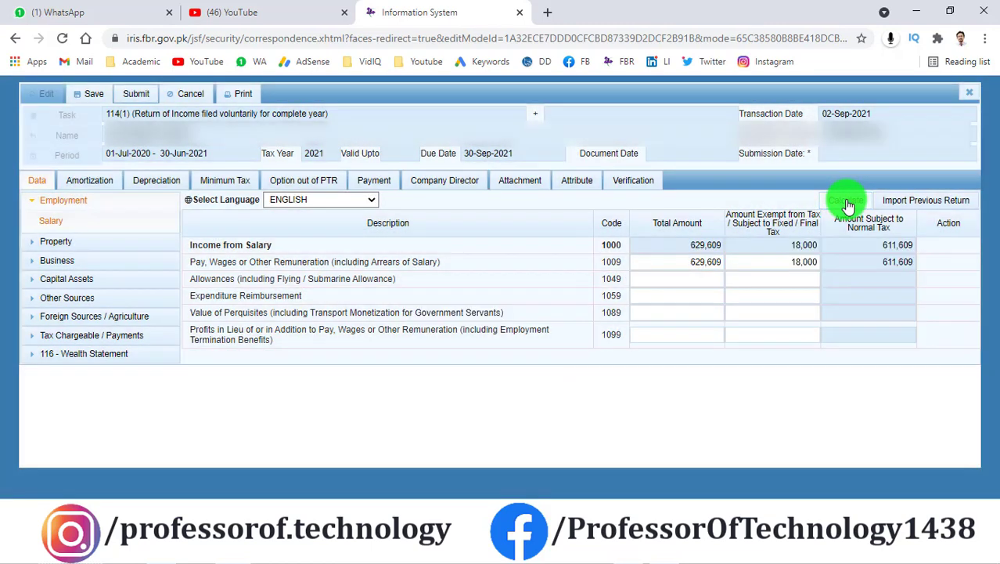
left_click(846, 201)
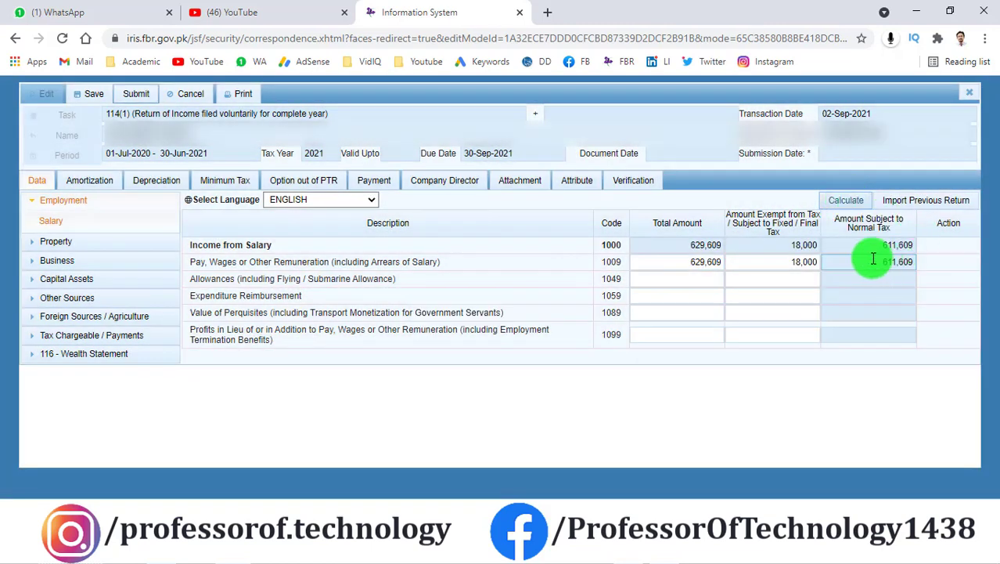
left_click(681, 259)
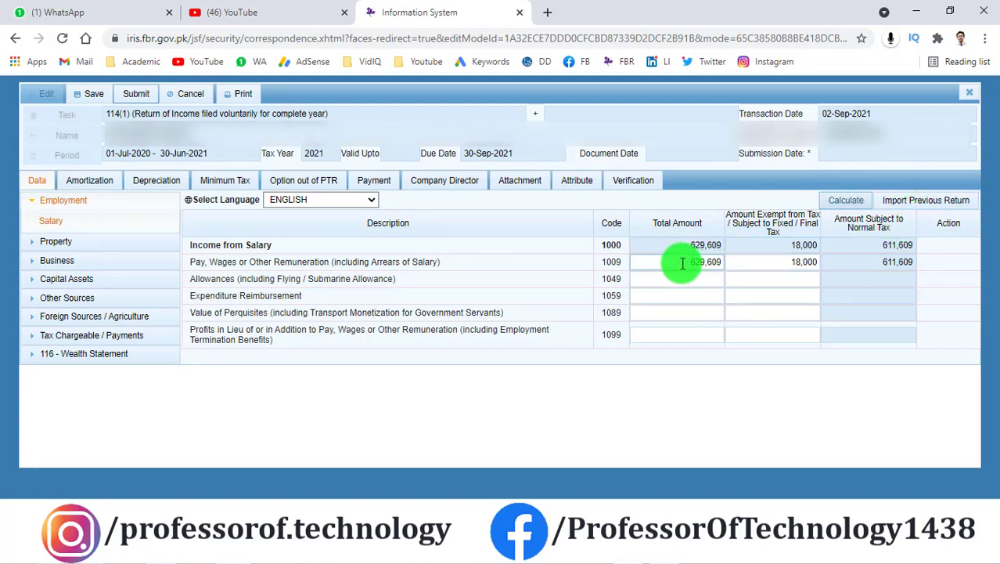
left_click_drag(681, 259, 727, 260)
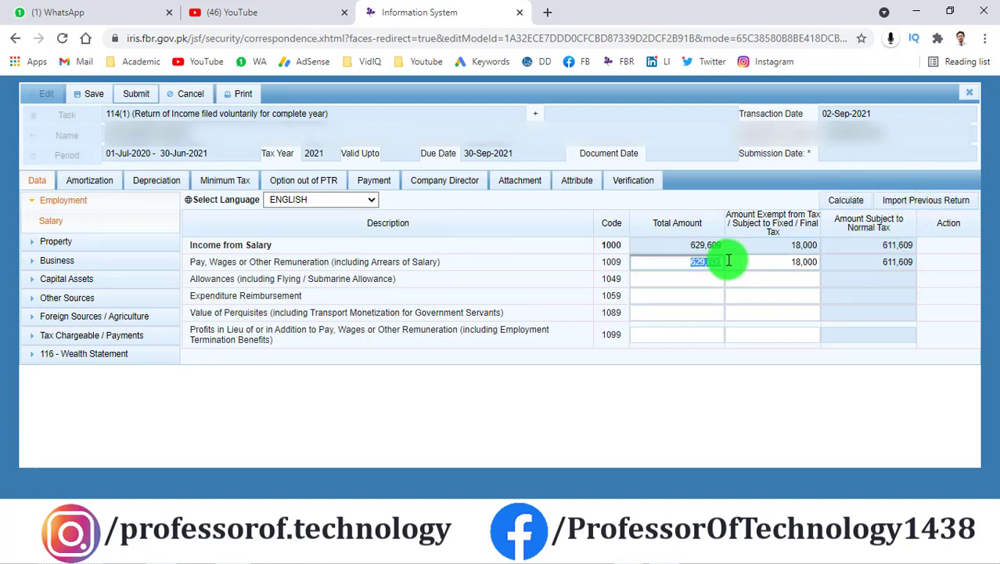
type("723,")
type("407")
left_click(840, 200)
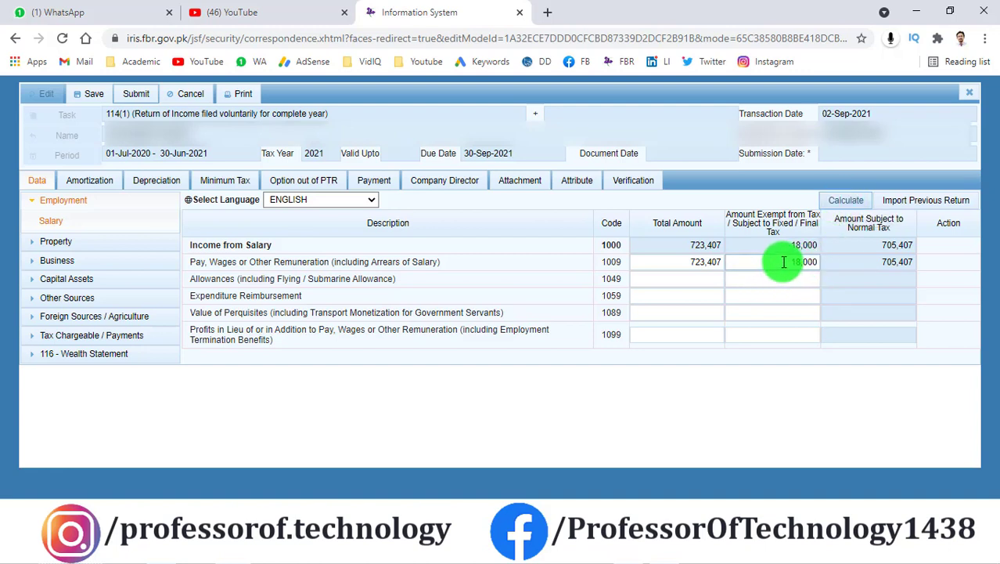
left_click(770, 275)
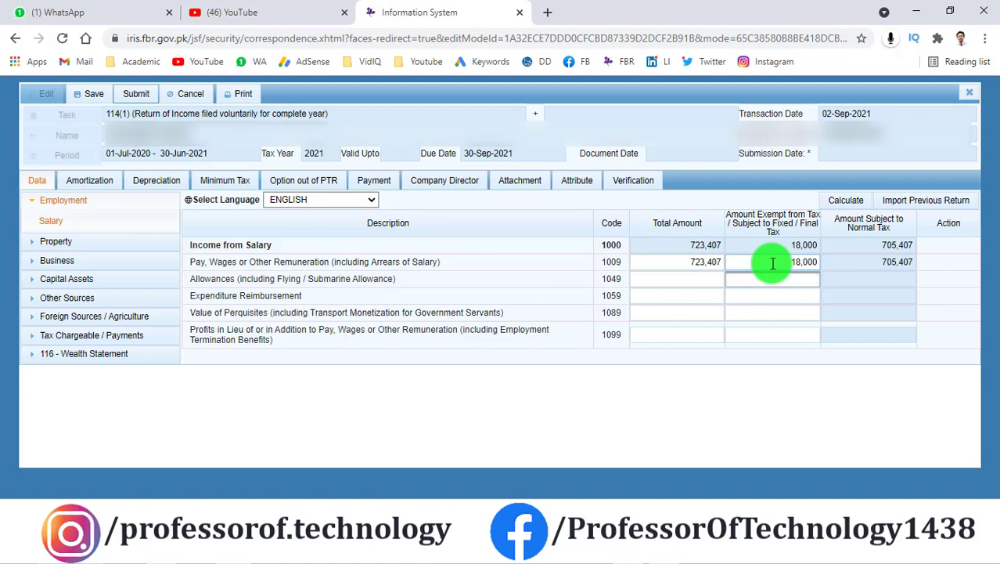
left_click(849, 202)
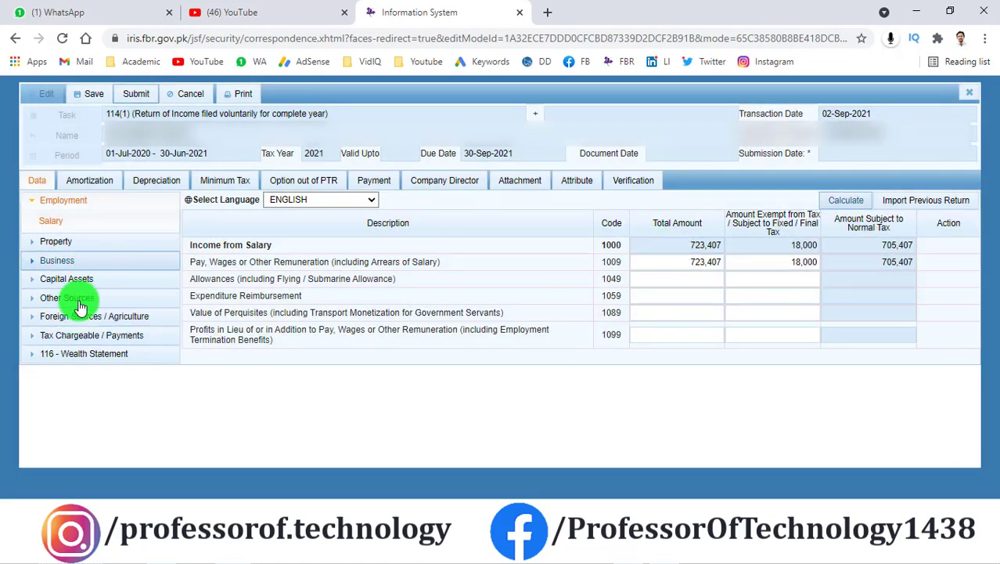
Step: Remove the 145 salary tax value and Zong prepaid card row from Adjustable Tax, then recalculate
left_click(35, 342)
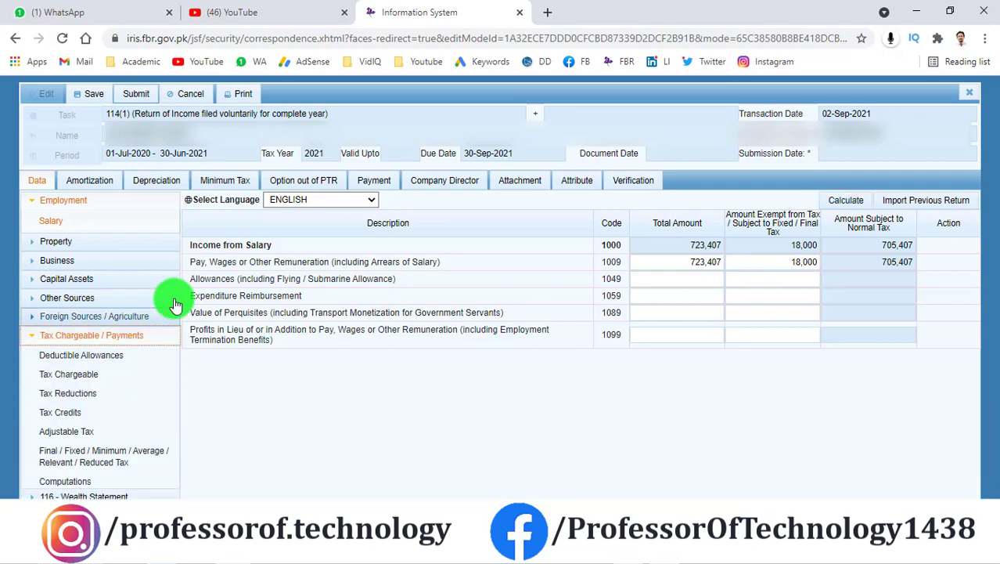
left_click(75, 437)
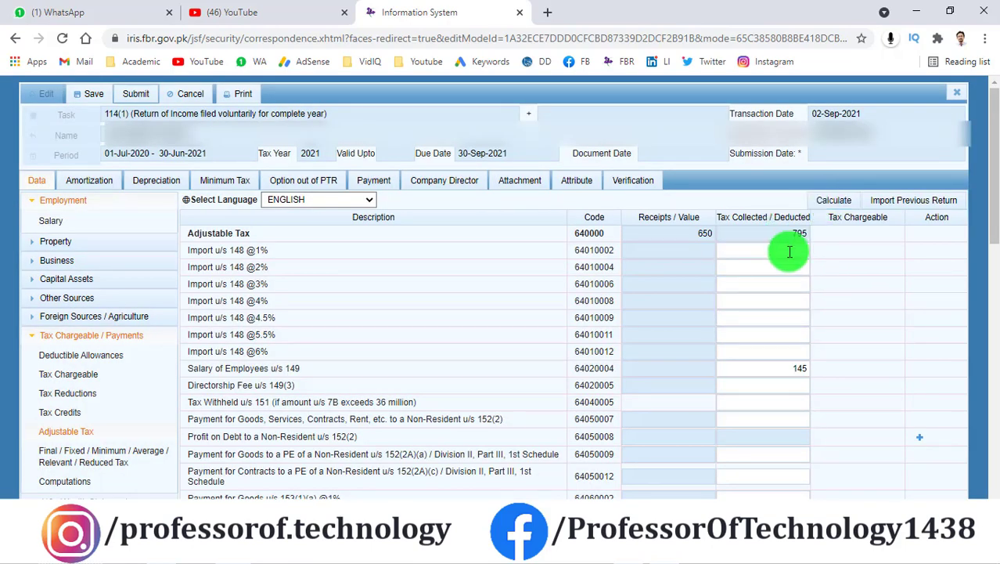
scroll(789, 251, "down", 1)
left_click_drag(804, 295, 844, 303)
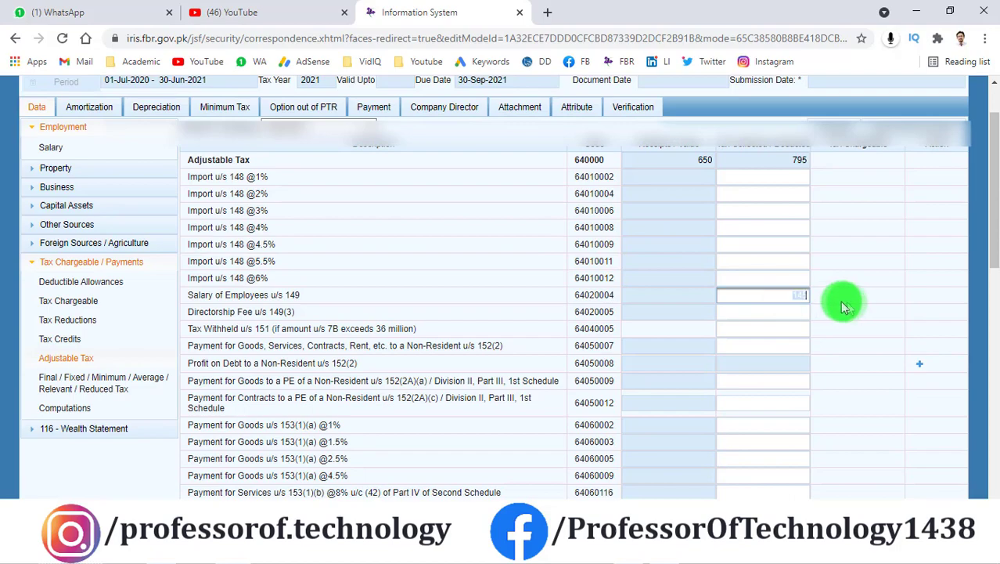
scroll(845, 305, "down", 10)
left_click(921, 396)
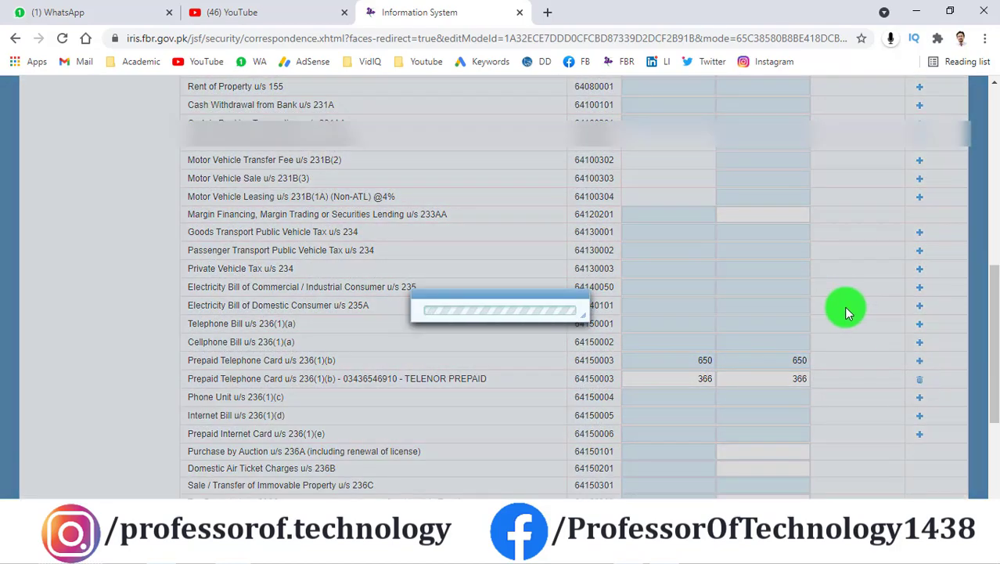
scroll(844, 306, "up", 10)
left_click(835, 202)
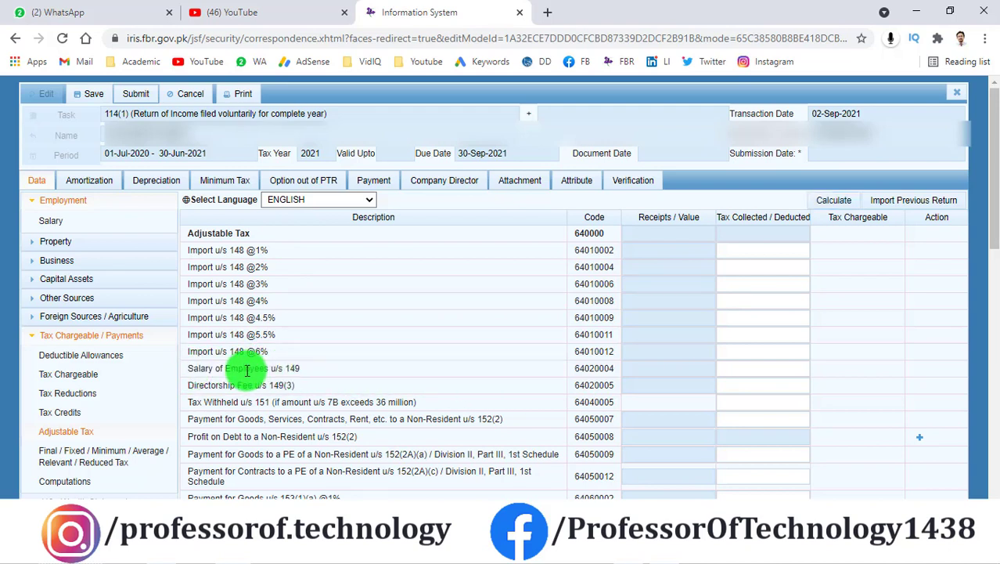
Step: Recalculate so Salary of Employees u/s 149 shows 5,271 tax collected
left_click(749, 369)
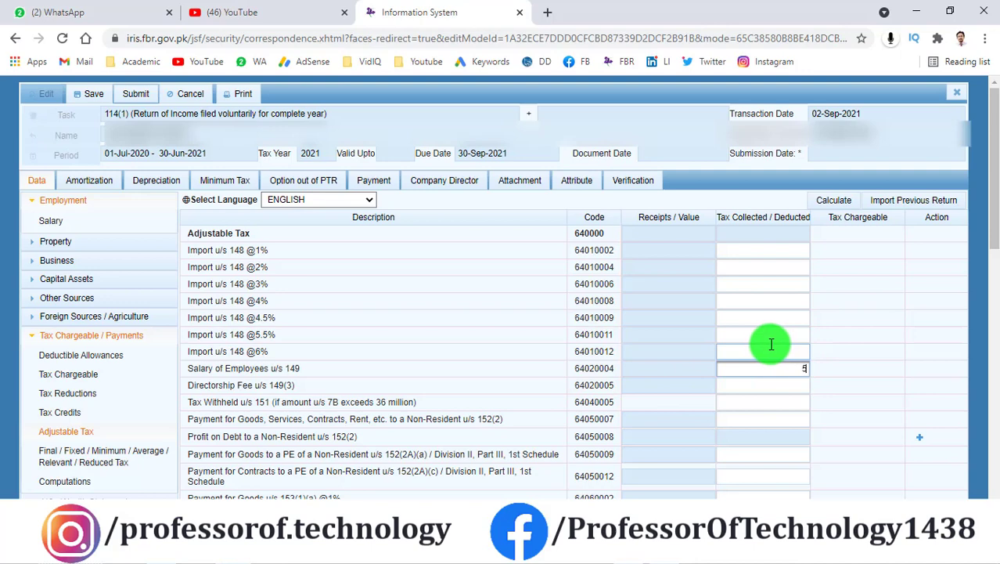
left_click(832, 203)
left_click(833, 203)
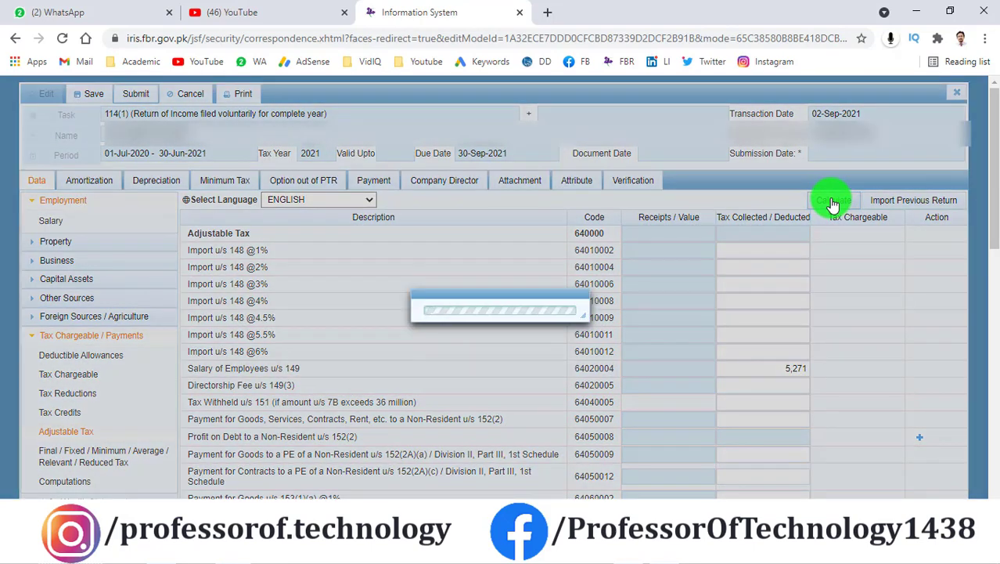
left_click(833, 203)
scroll(576, 312, "down", 3)
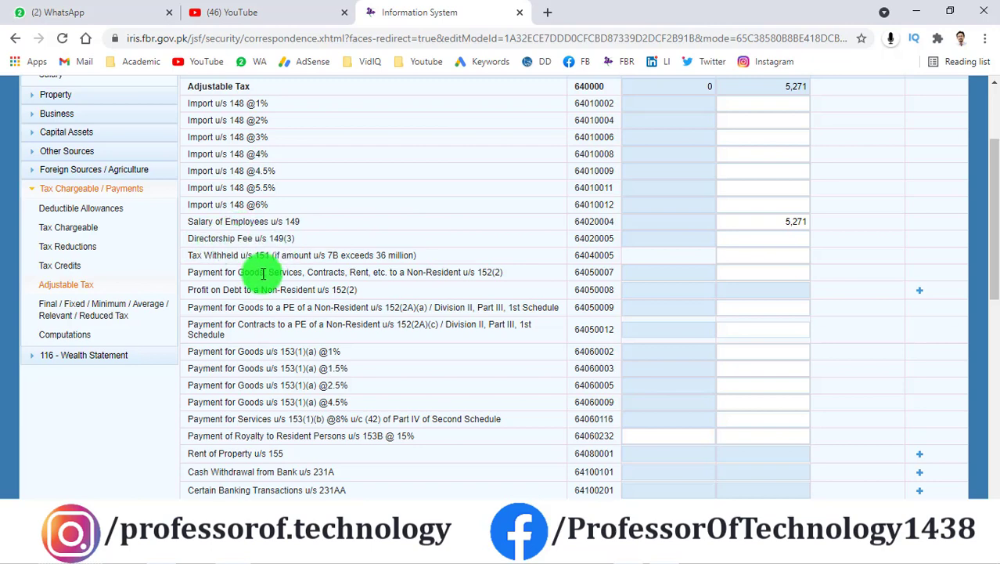
scroll(306, 333, "down", 3)
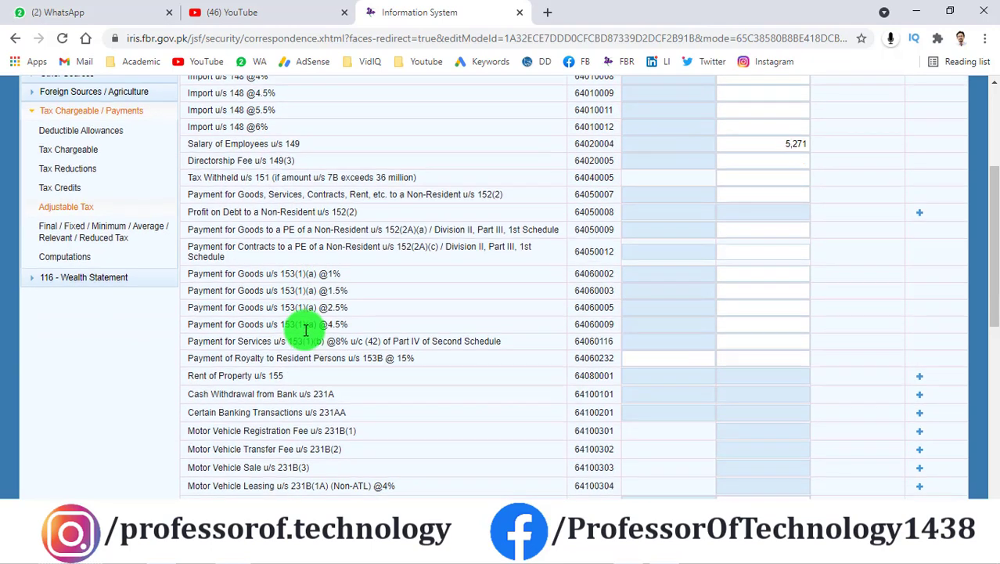
left_click_drag(192, 325, 289, 329)
left_click(290, 329)
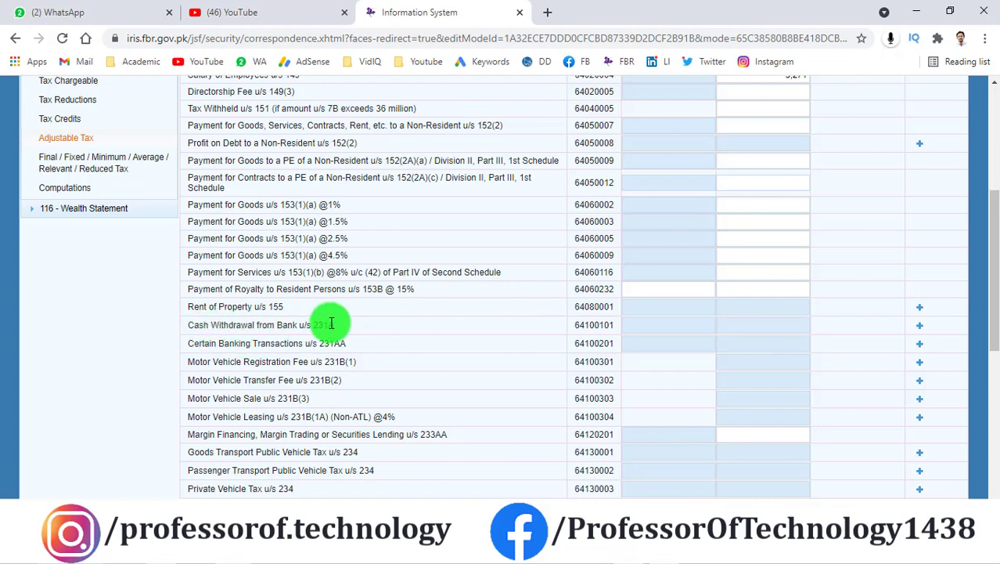
left_click_drag(192, 360, 259, 367)
scroll(259, 352, "down", 2)
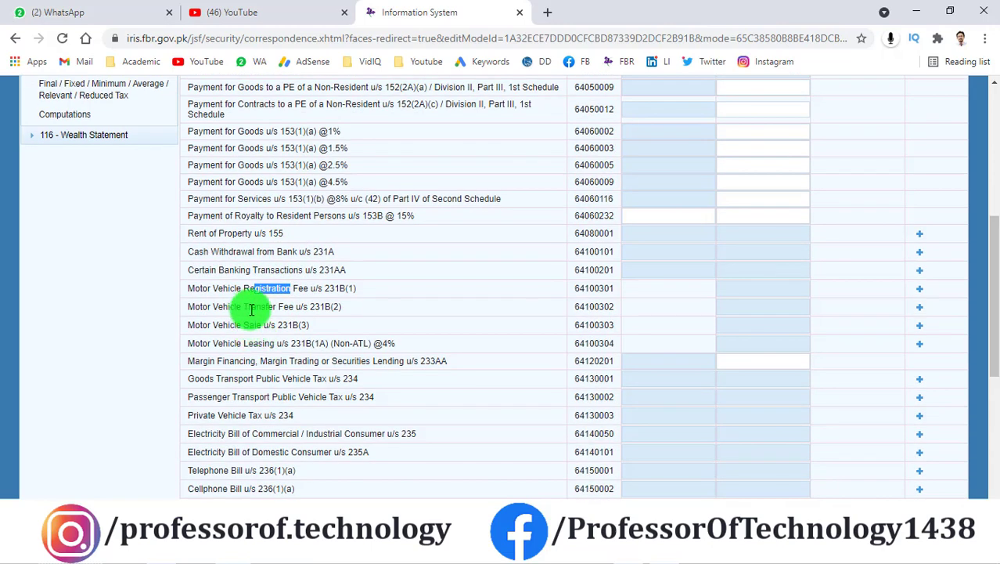
left_click_drag(228, 324, 268, 325)
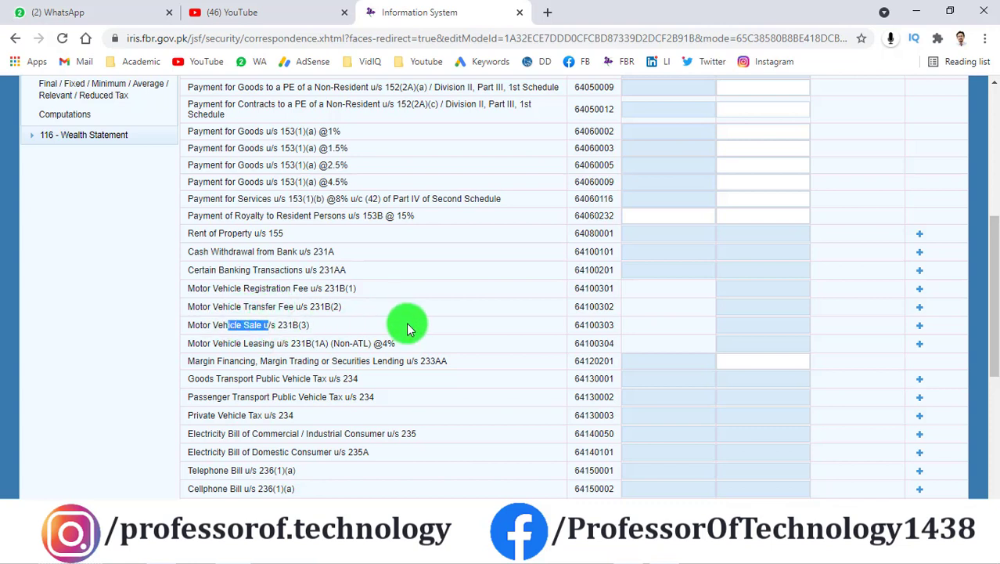
scroll(330, 329, "down", 2)
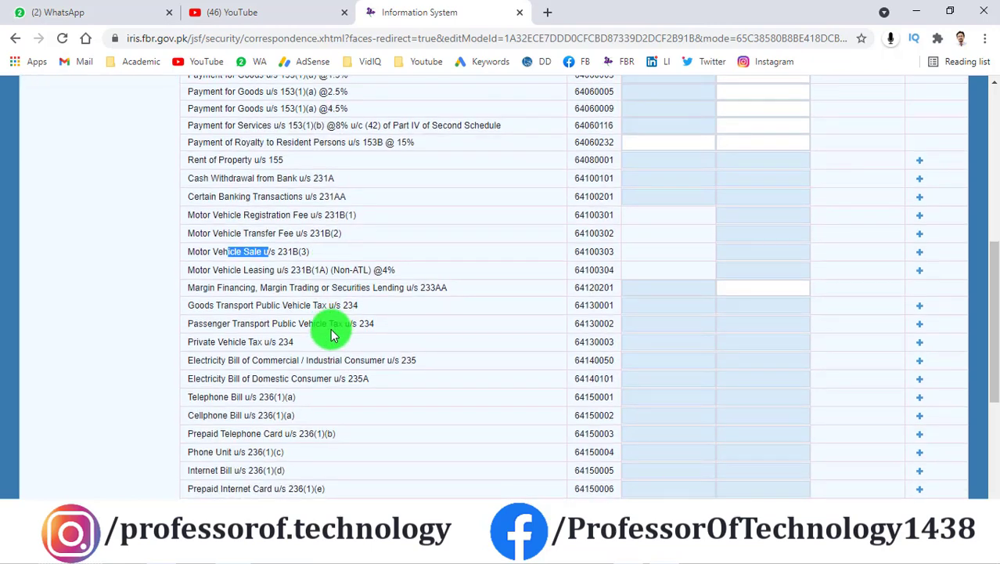
left_click_drag(223, 378, 266, 378)
scroll(332, 368, "down", 2)
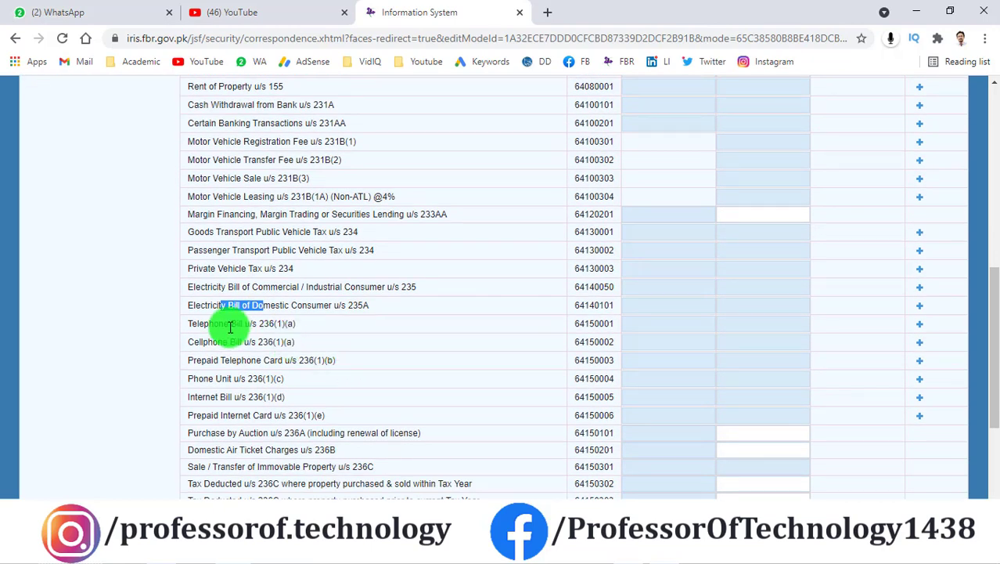
left_click_drag(227, 327, 253, 327)
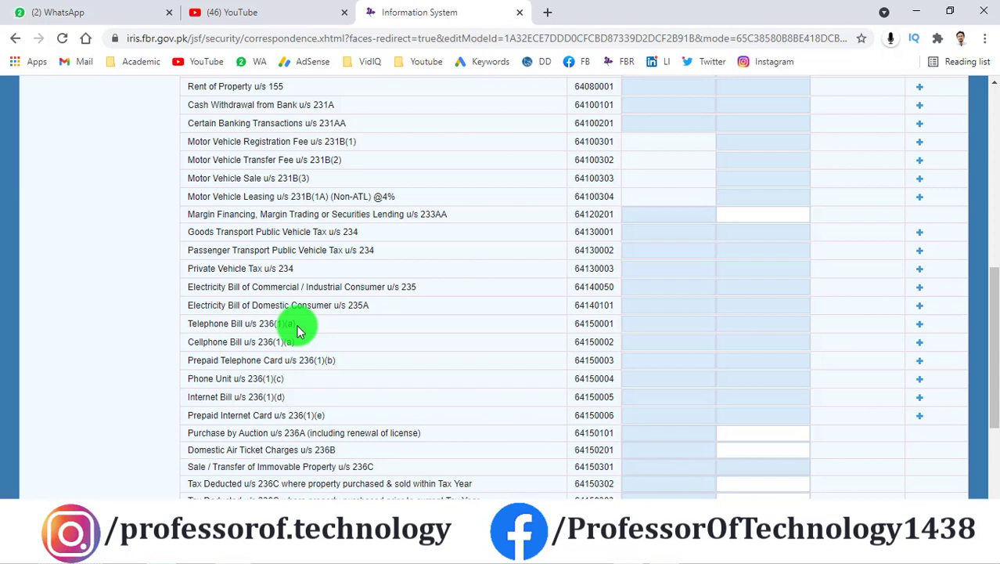
left_click_drag(209, 326, 245, 325)
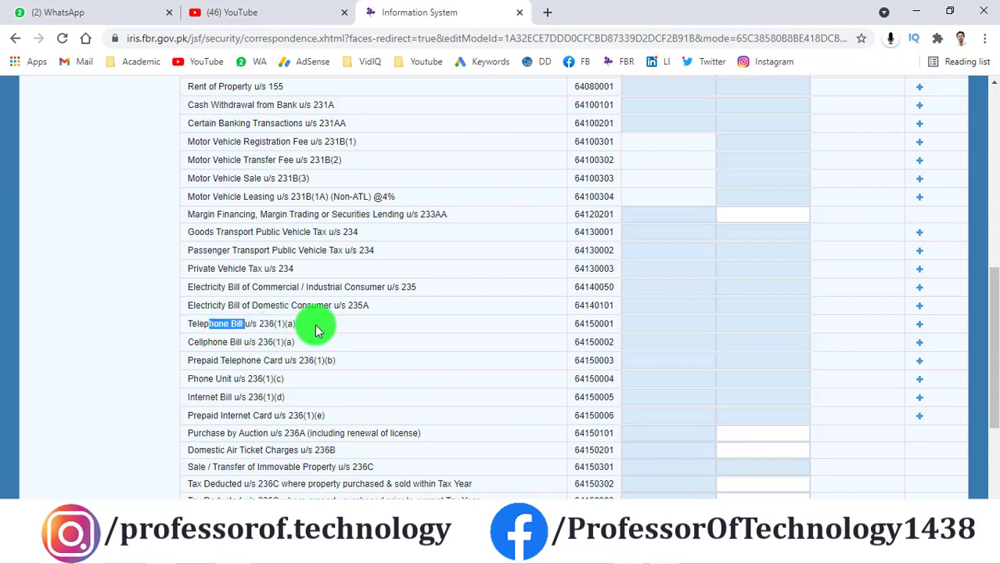
left_click(629, 327)
left_click(763, 324)
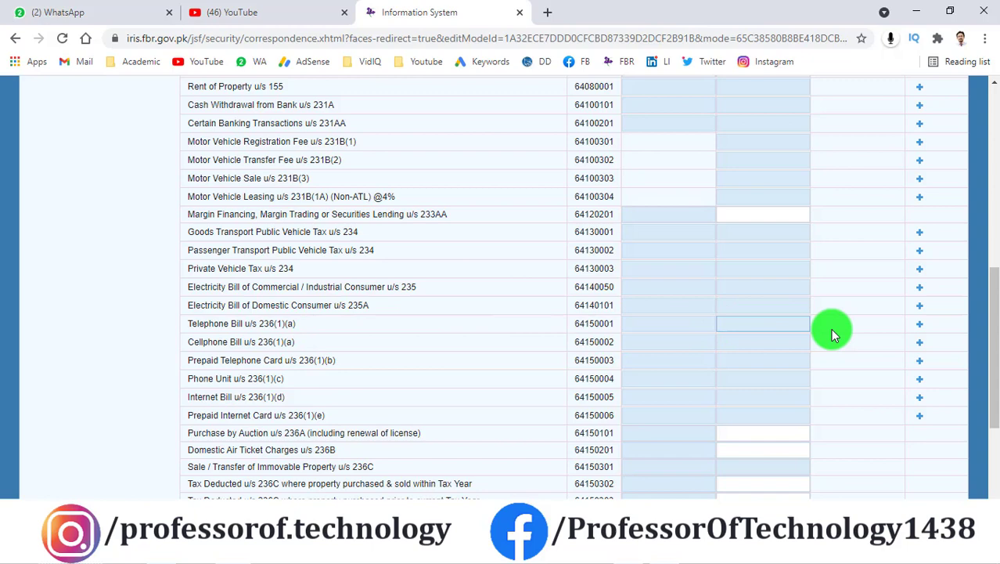
Step: Add a Telephone Bill u/s 236(1)(a) row with the consumer number and 'PTCL Broadband' contents
left_click(920, 325)
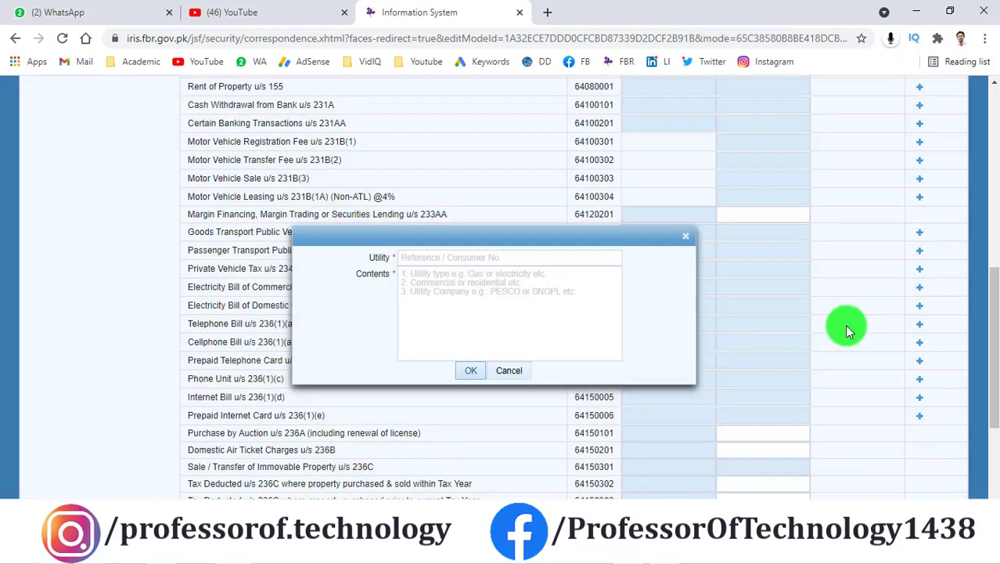
left_click(466, 258)
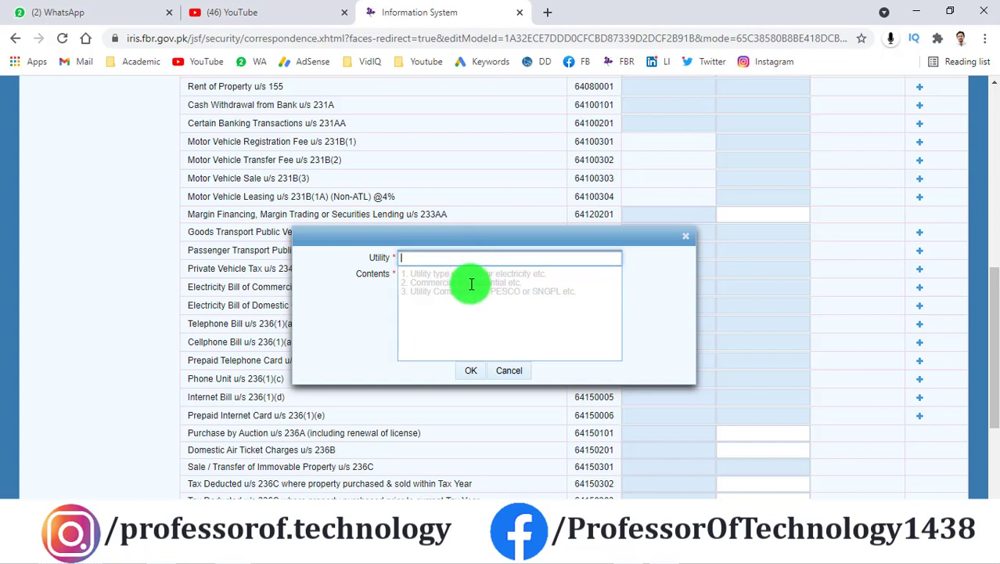
key("Tab")
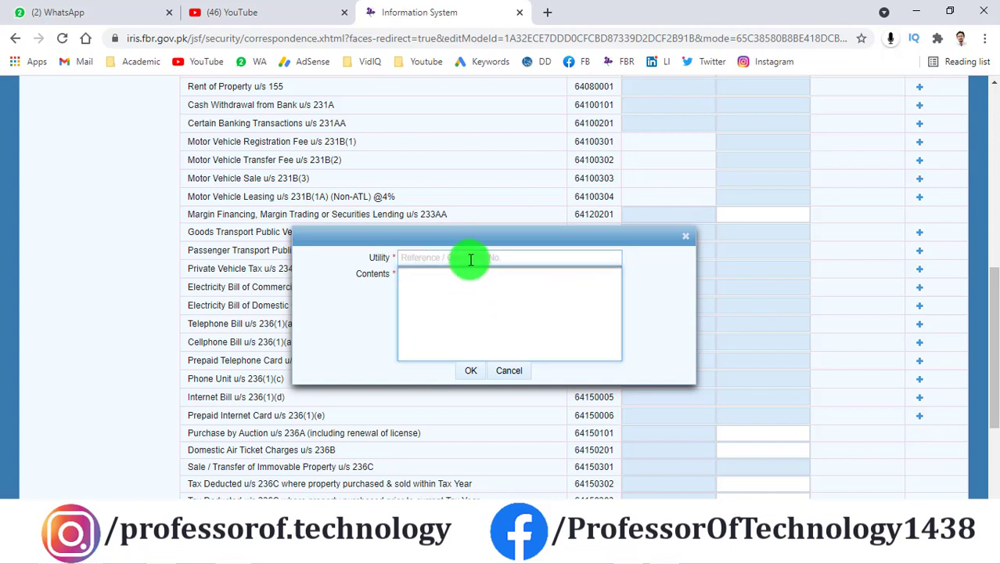
left_click(470, 258)
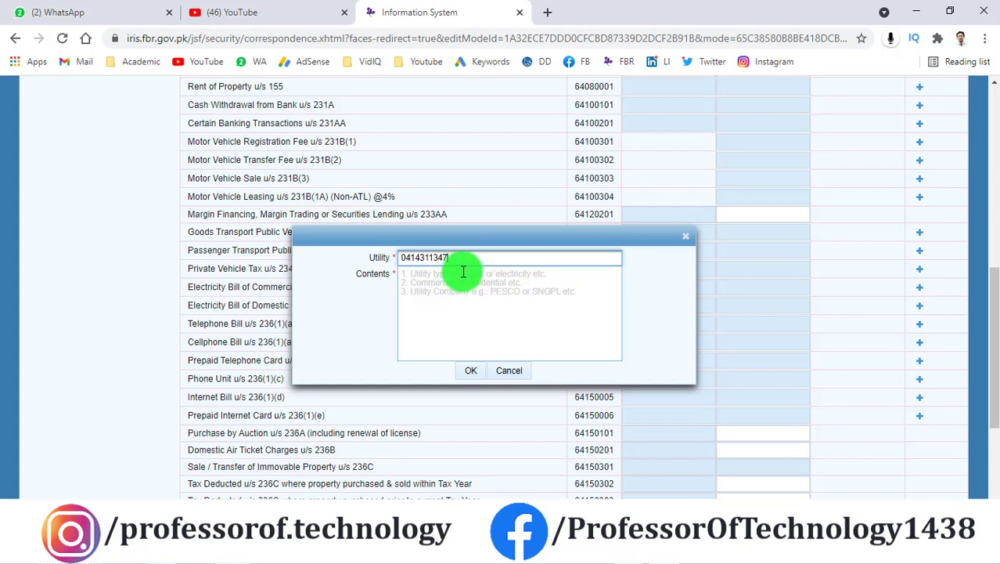
left_click(464, 271)
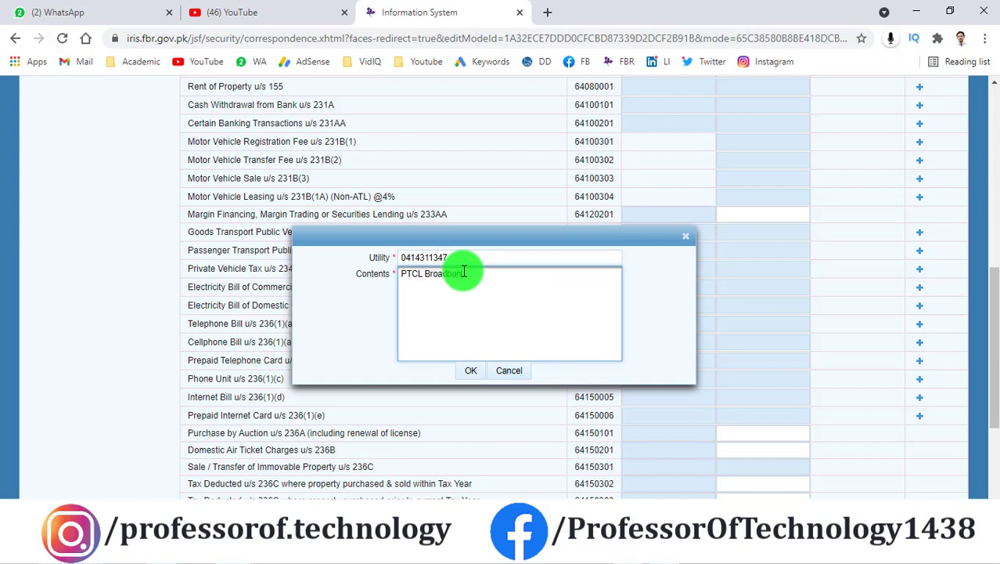
left_click(474, 373)
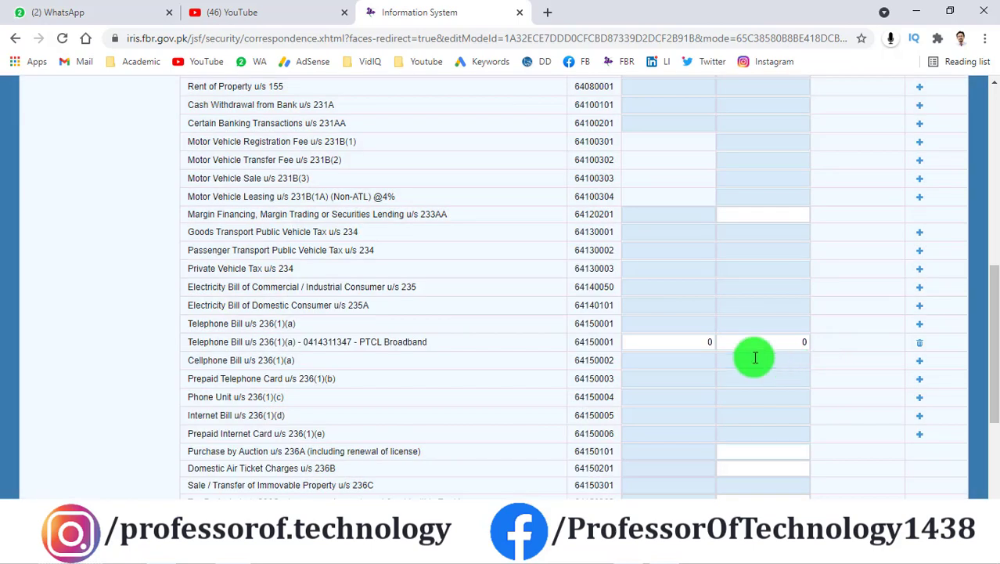
left_click(786, 342)
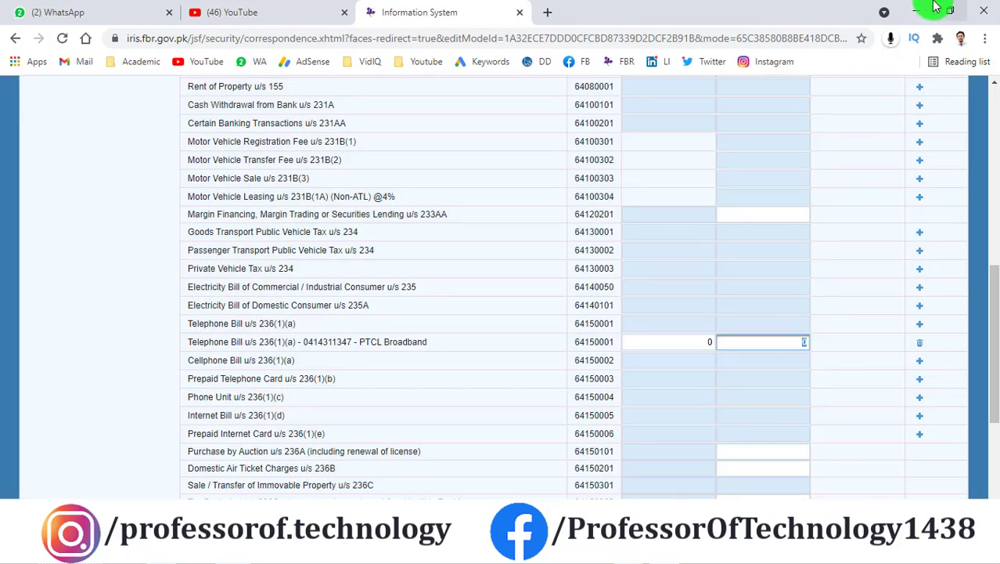
Step: Open the PTCL Tax Certificate PDF from the desktop and find its 1582 total tax collected
left_click(924, 14)
left_click(922, 11)
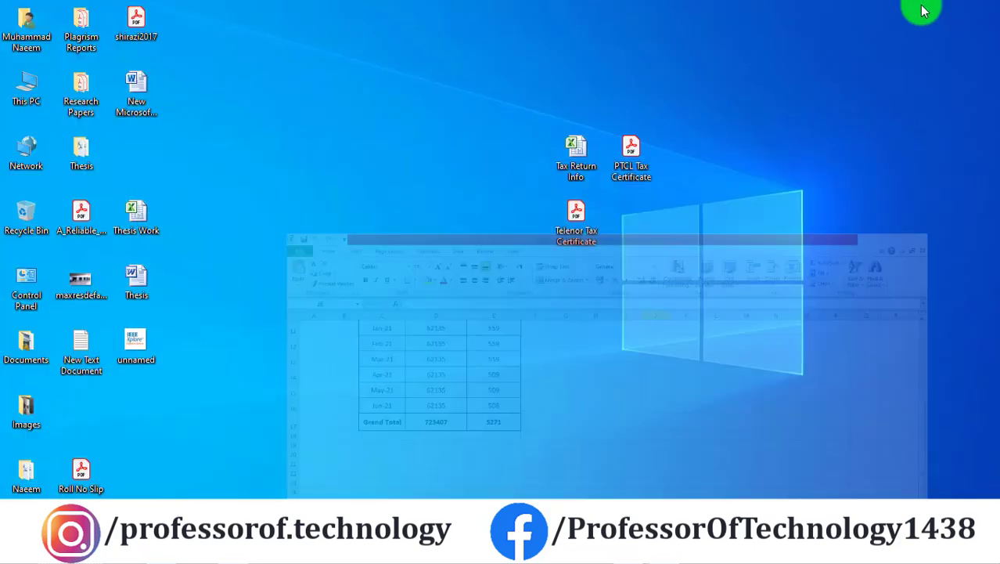
double_click(638, 172)
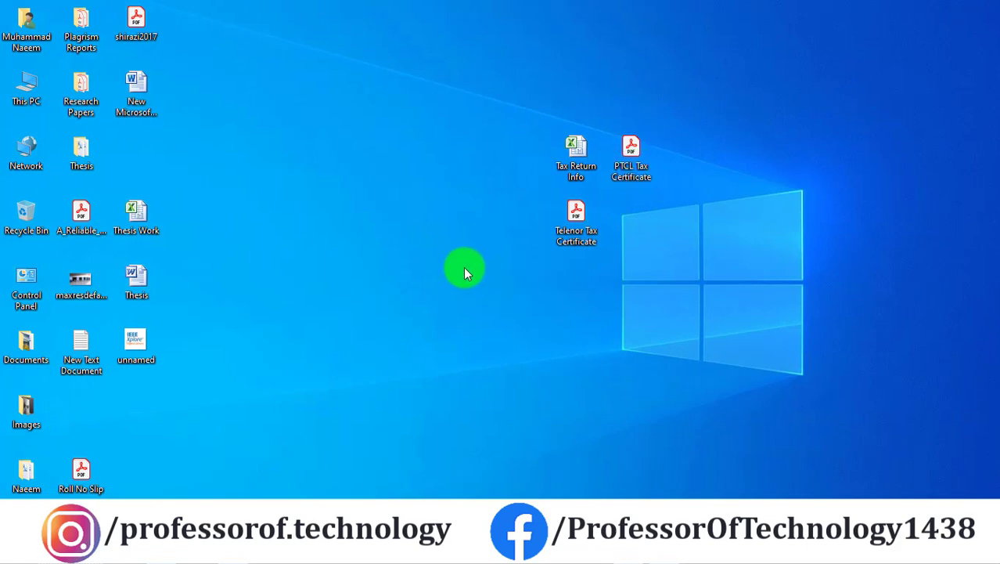
scroll(438, 247, "down", 4)
scroll(438, 297, "down", 6)
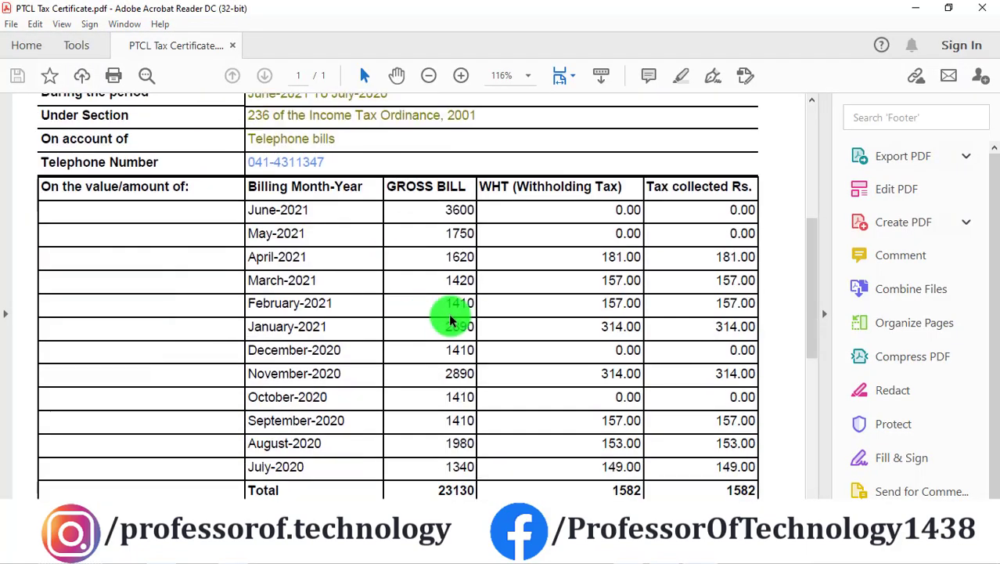
double_click(634, 349)
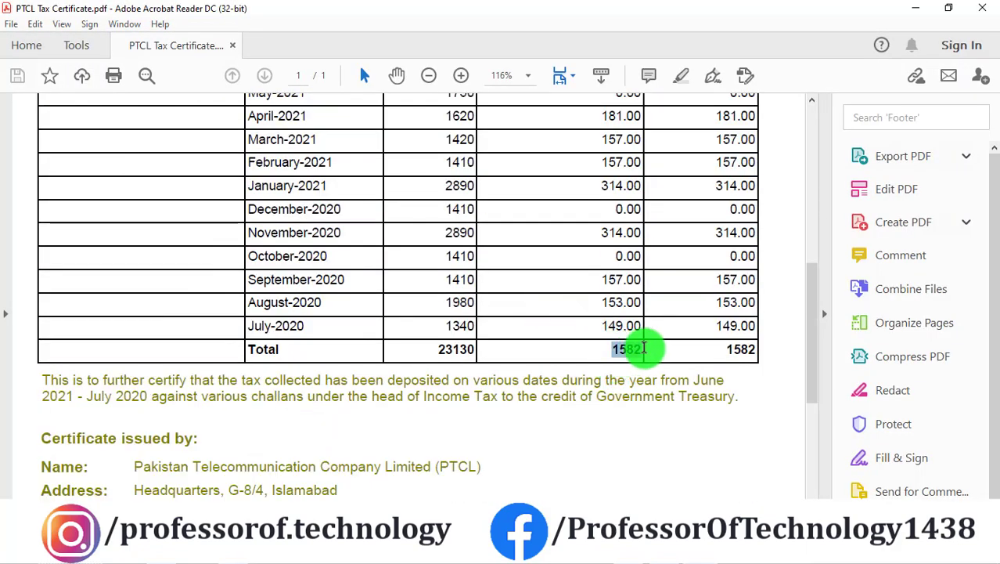
left_click(632, 357)
scroll(496, 308, "up", 7)
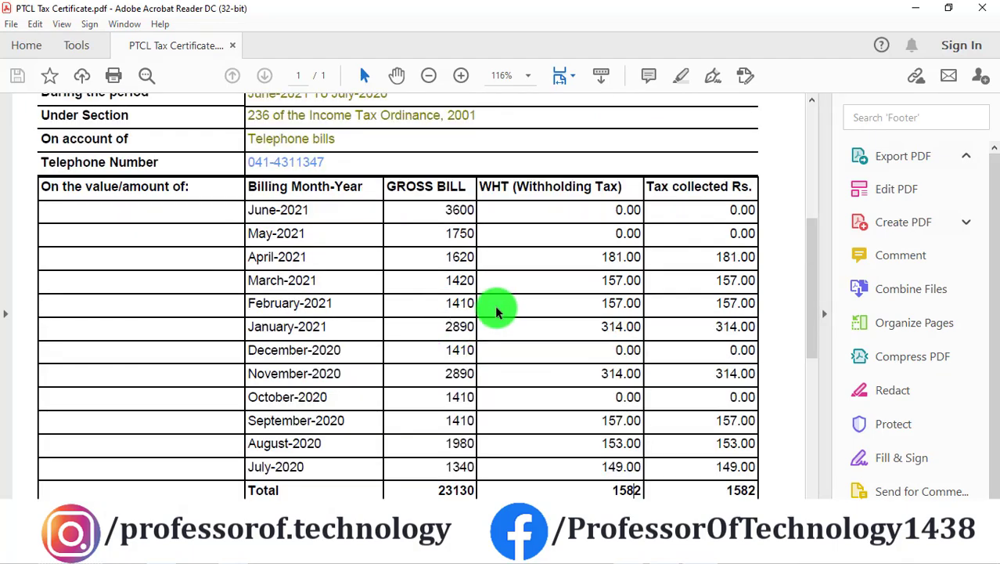
scroll(636, 290, "up", 4)
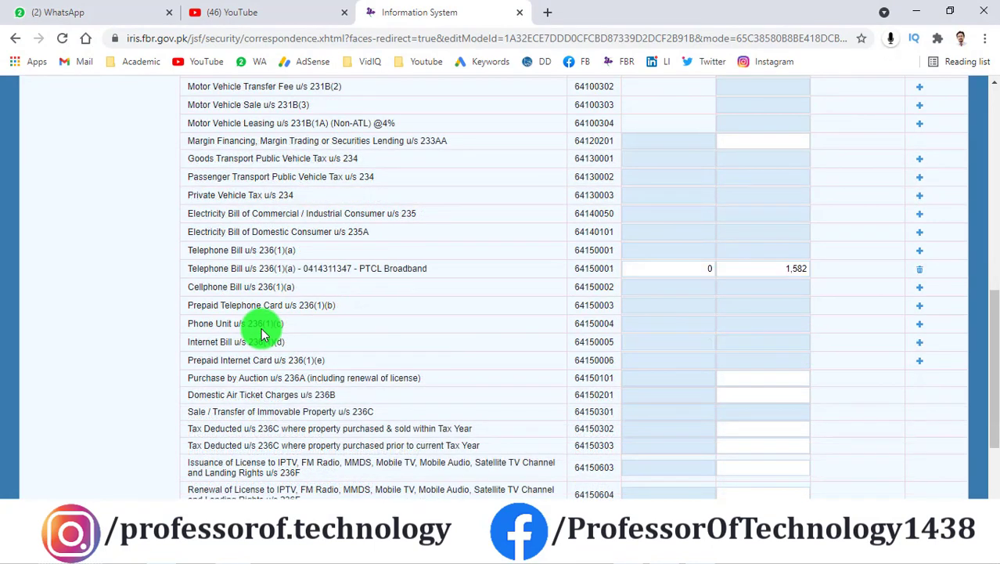
Step: Highlight the Prepaid Telephone Card and Cellphone Bill entries in the Adjustable Tax table
left_click_drag(199, 307, 351, 302)
left_click(352, 304)
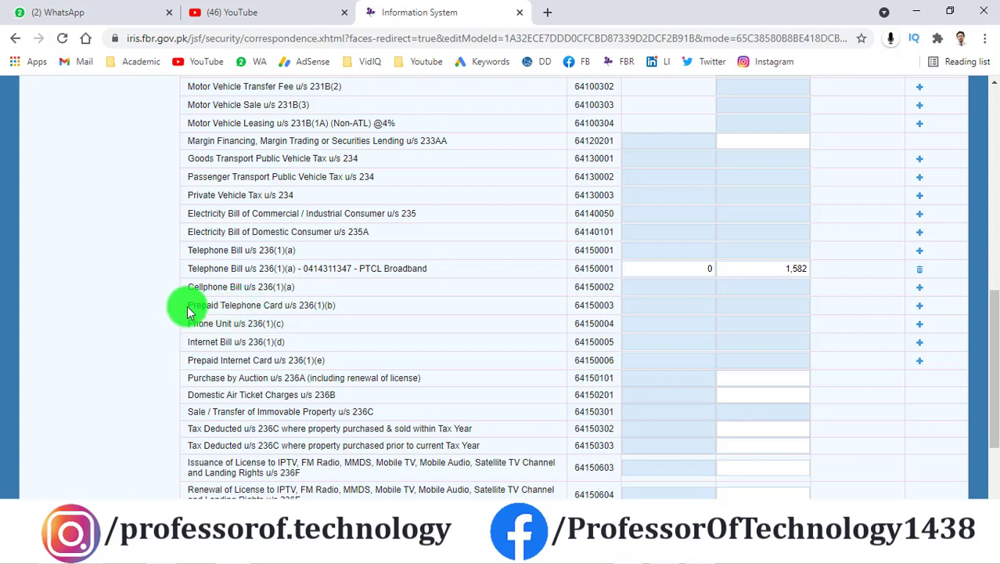
left_click_drag(188, 306, 350, 321)
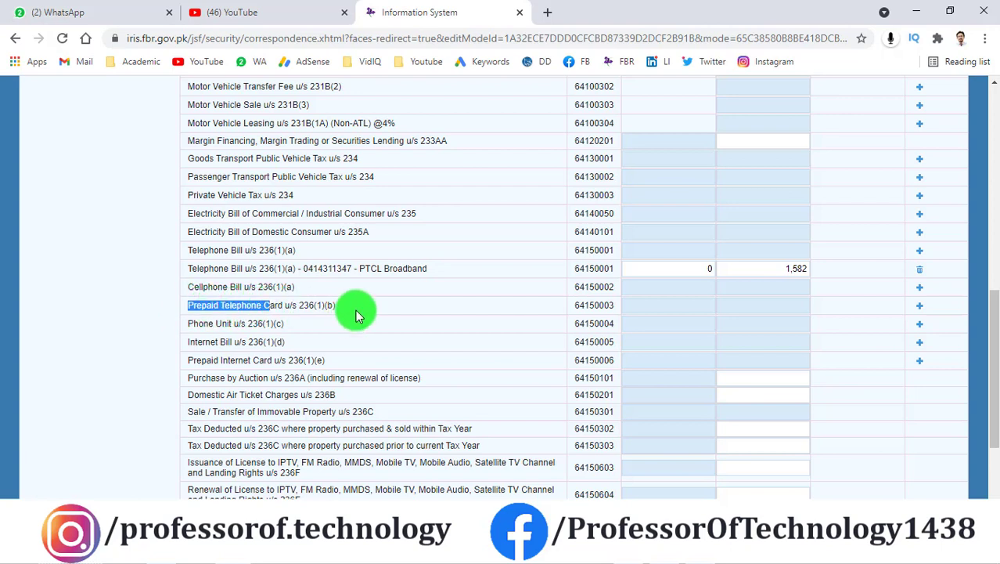
left_click(355, 309)
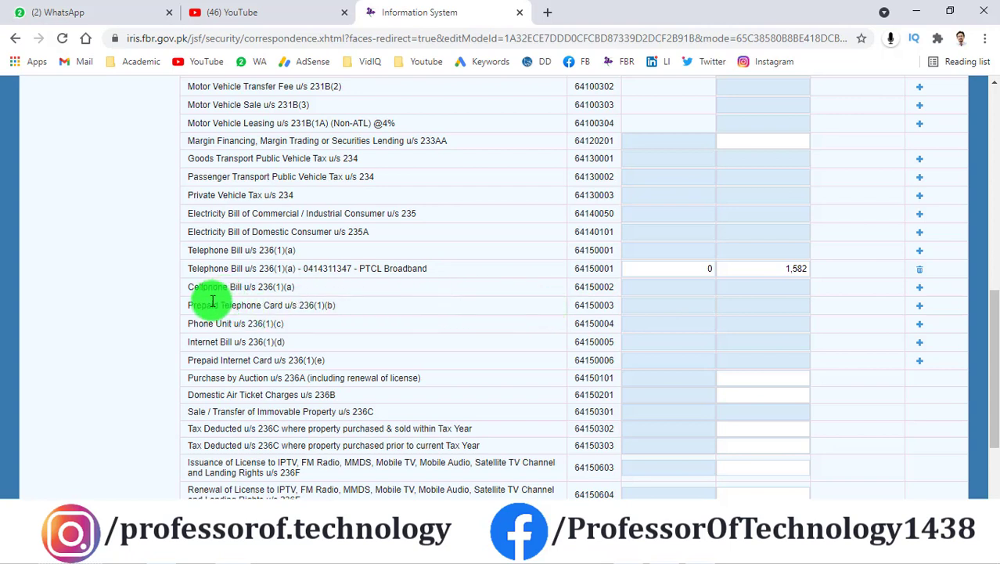
left_click_drag(195, 307, 254, 308)
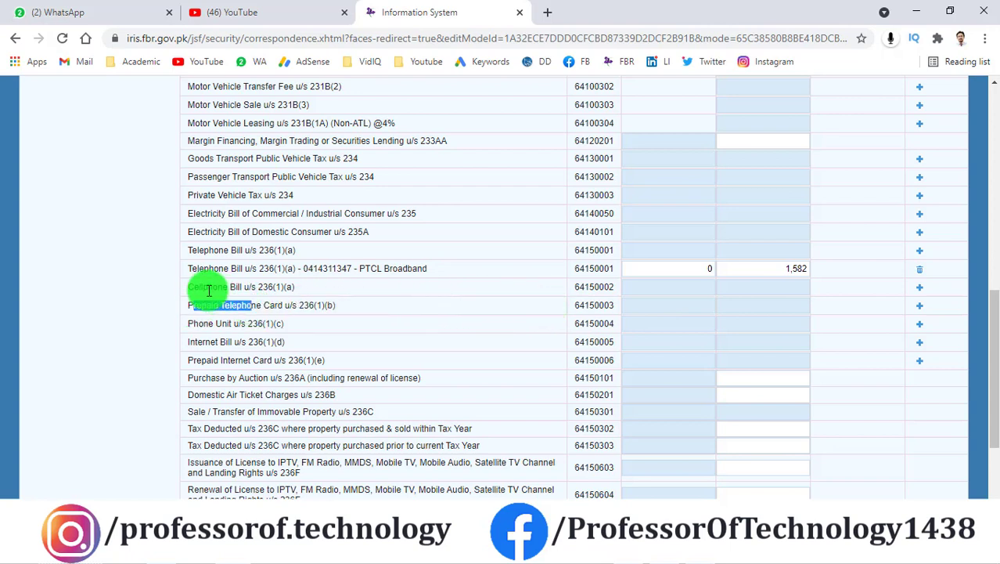
mouse_move(203, 286)
left_mouse_down()
mouse_move(230, 286)
mouse_move(217, 287)
left_mouse_up()
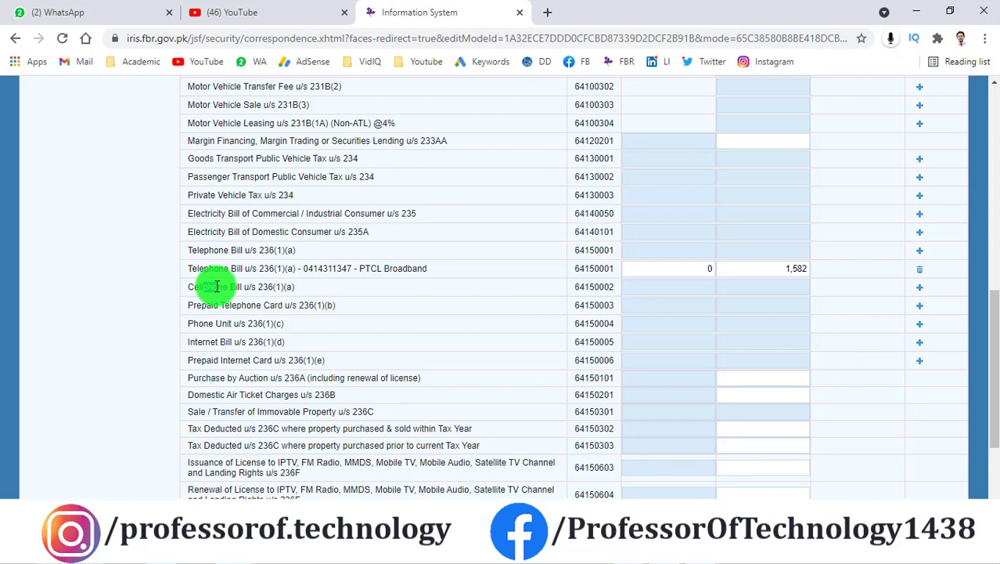
left_click(261, 306)
Step: Add a 'Telenor Prepaid' utility entry under Prepaid Telephone Card u/s 236(1)(b)
left_click(713, 303)
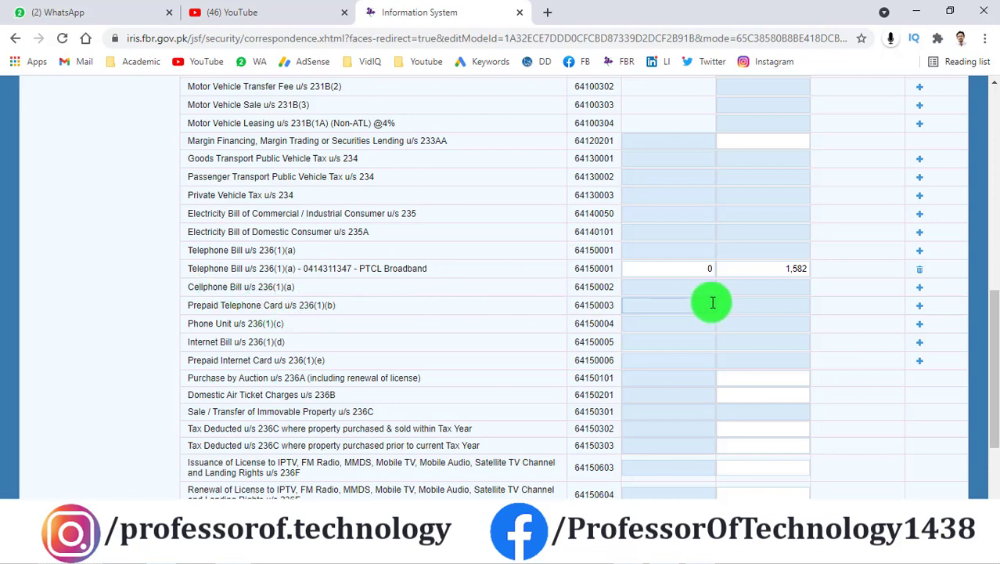
left_click(920, 307)
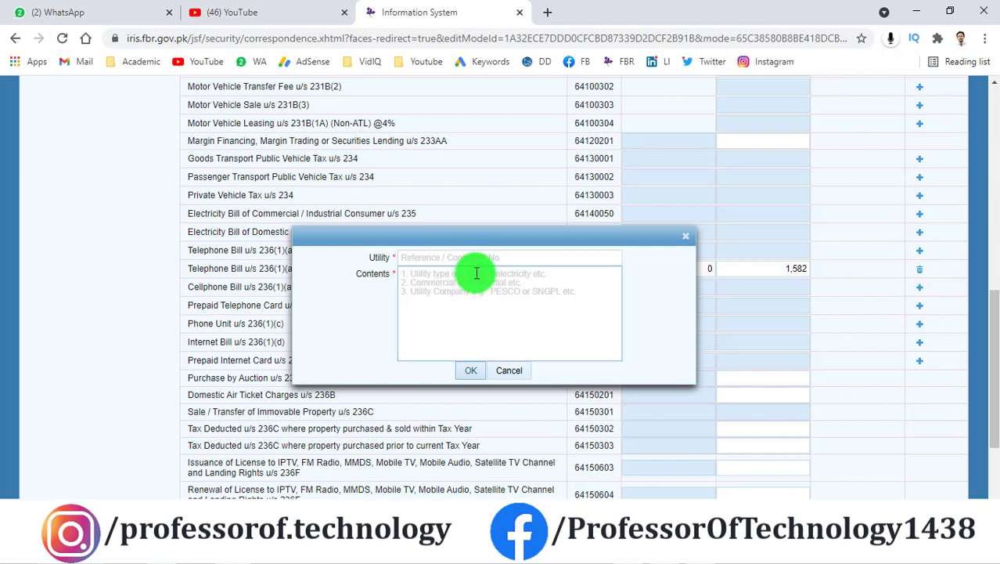
left_click(481, 254)
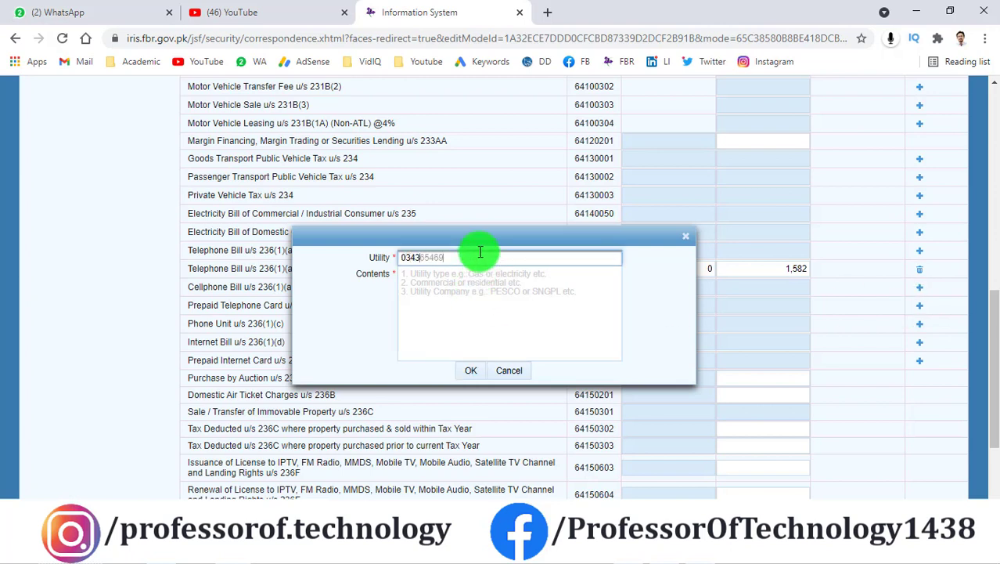
left_click(471, 277)
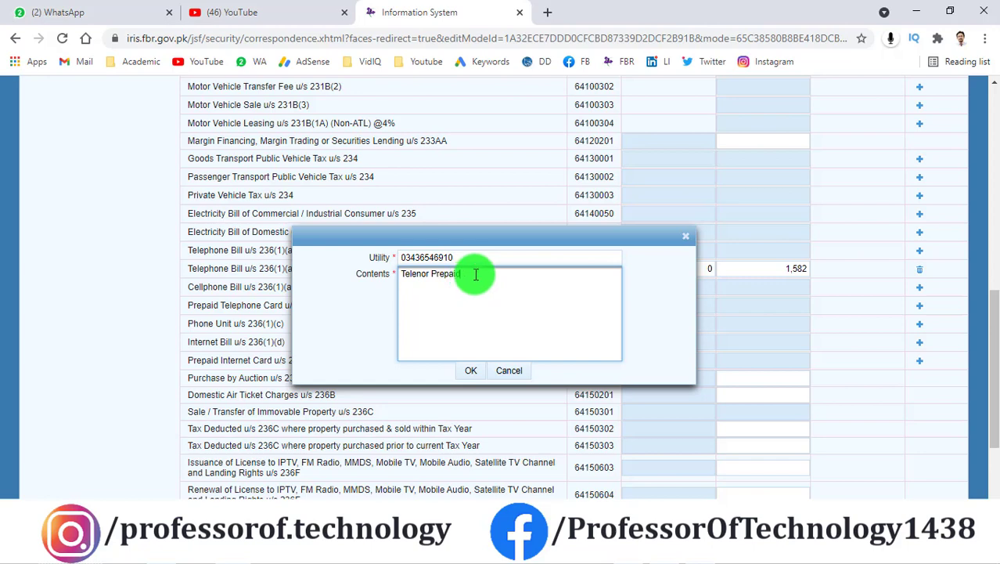
left_click(471, 371)
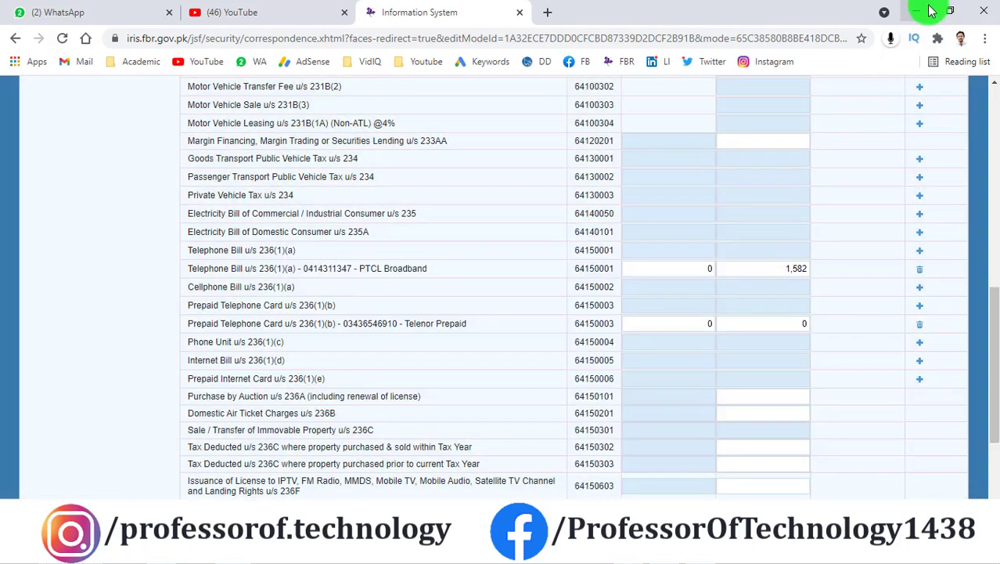
Step: Open the Telenor Tax Certificate in Acrobat, read its 928 income tax total, then return to IRIS
left_click(918, 12)
left_click(921, 8)
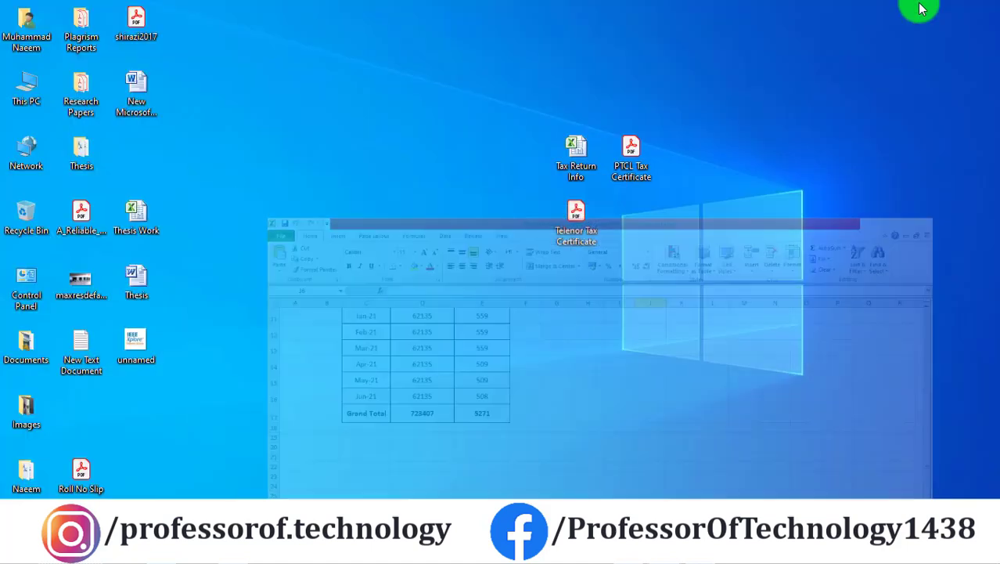
left_click(572, 241)
double_click(572, 241)
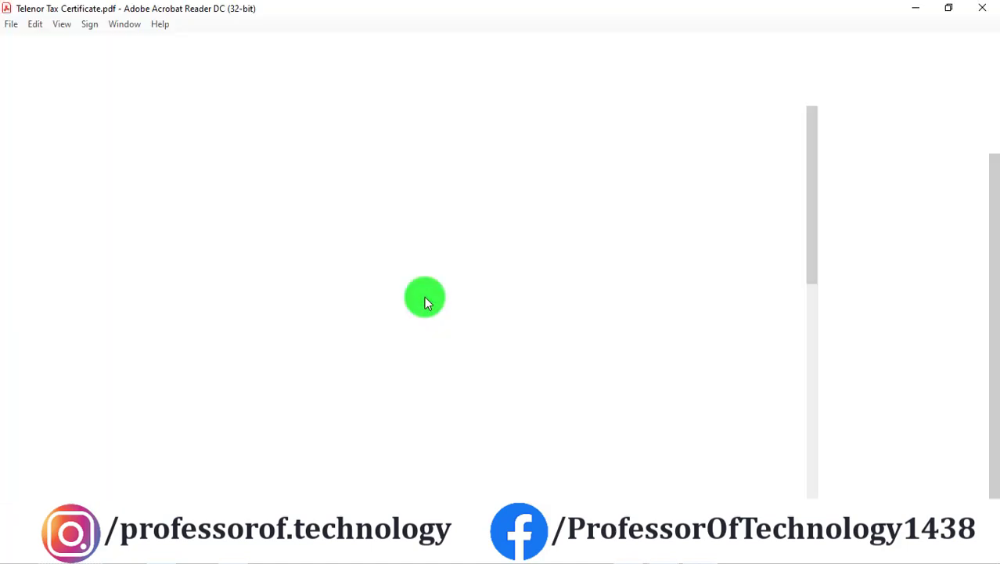
scroll(497, 291, "down", 5)
scroll(504, 297, "down", 1)
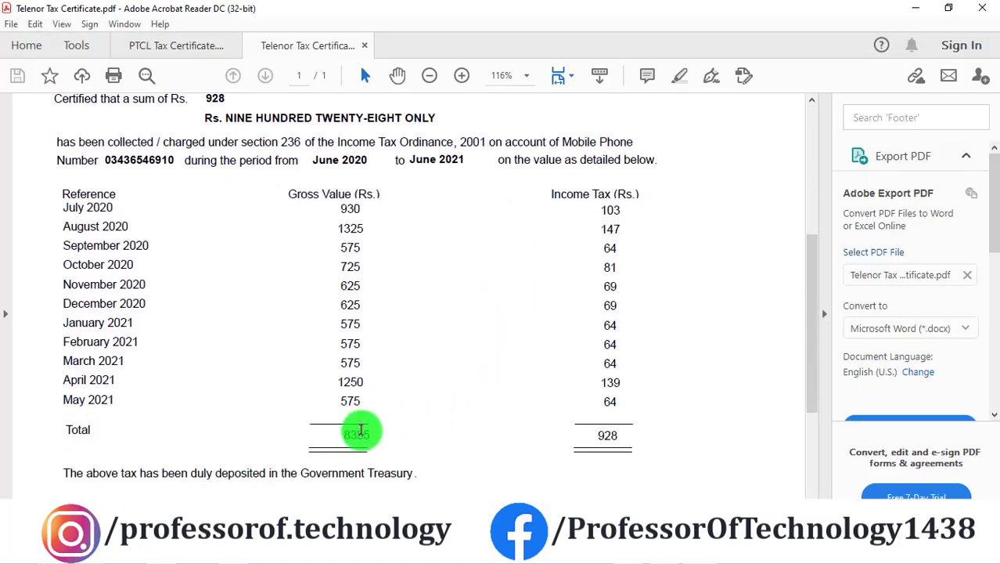
left_click_drag(597, 438, 622, 437)
left_click(639, 354)
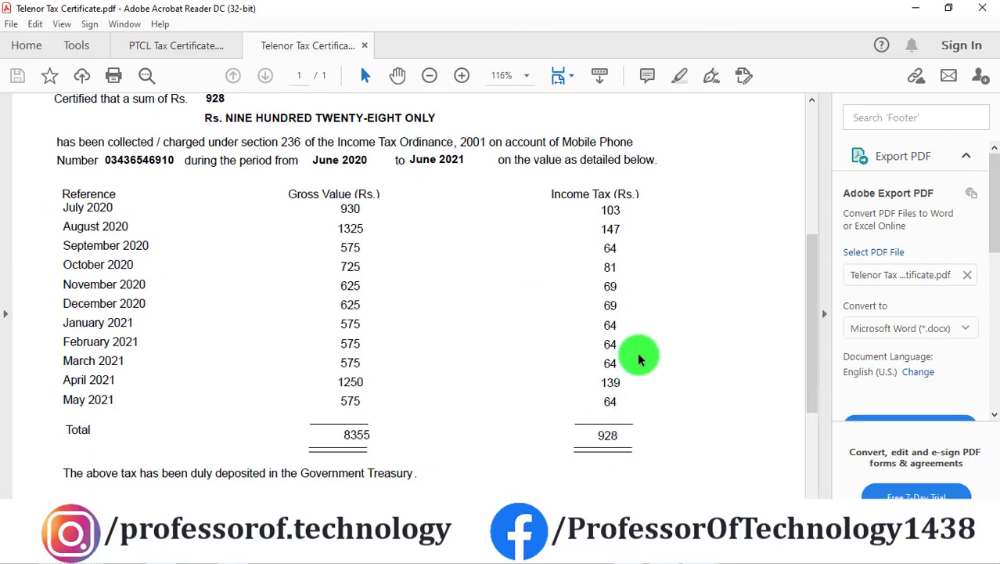
left_click(356, 552)
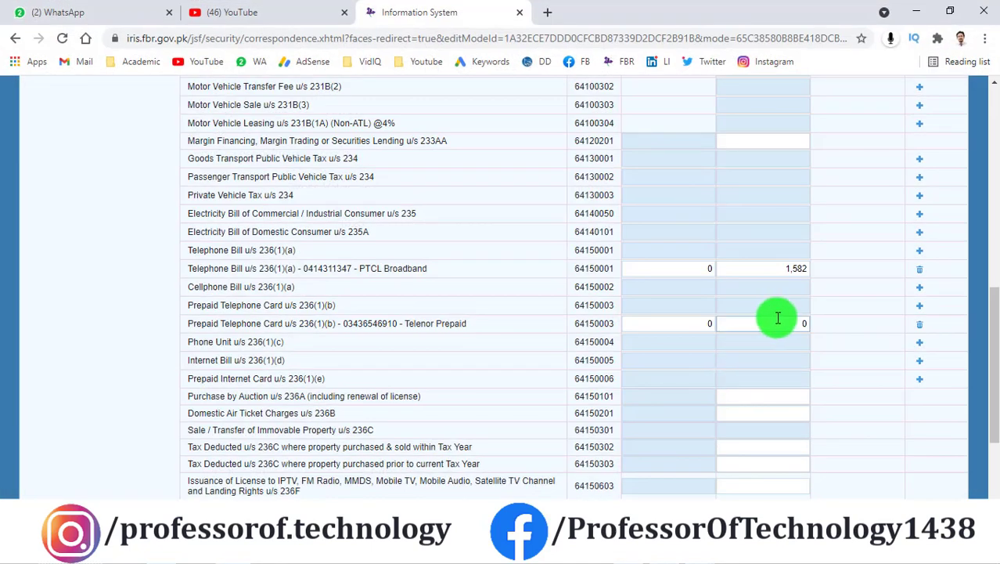
Step: Enter 928 as Telenor Prepaid tax collected and recalculate, bringing adjustable tax to 7,781
left_click(804, 323)
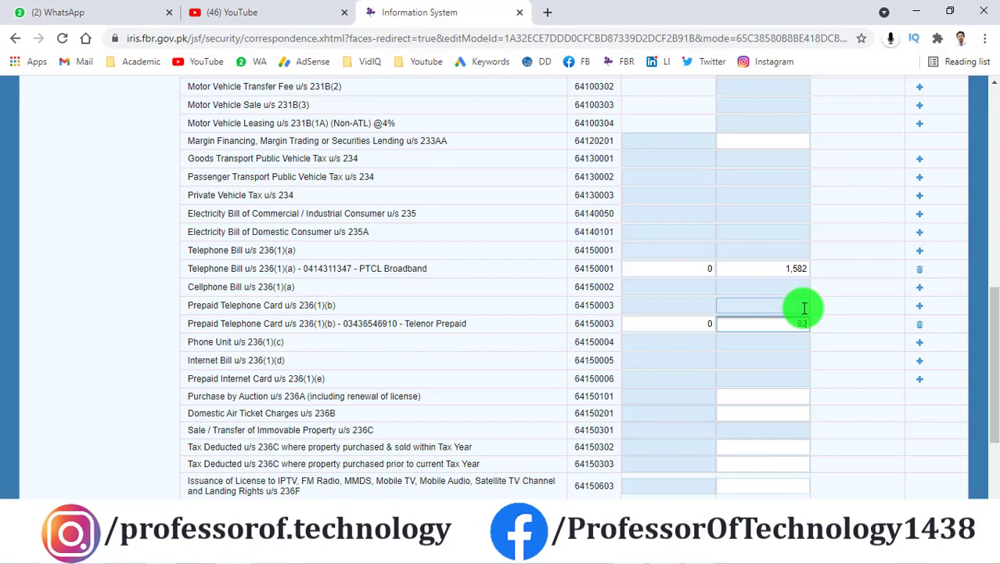
scroll(806, 321, "up", 12)
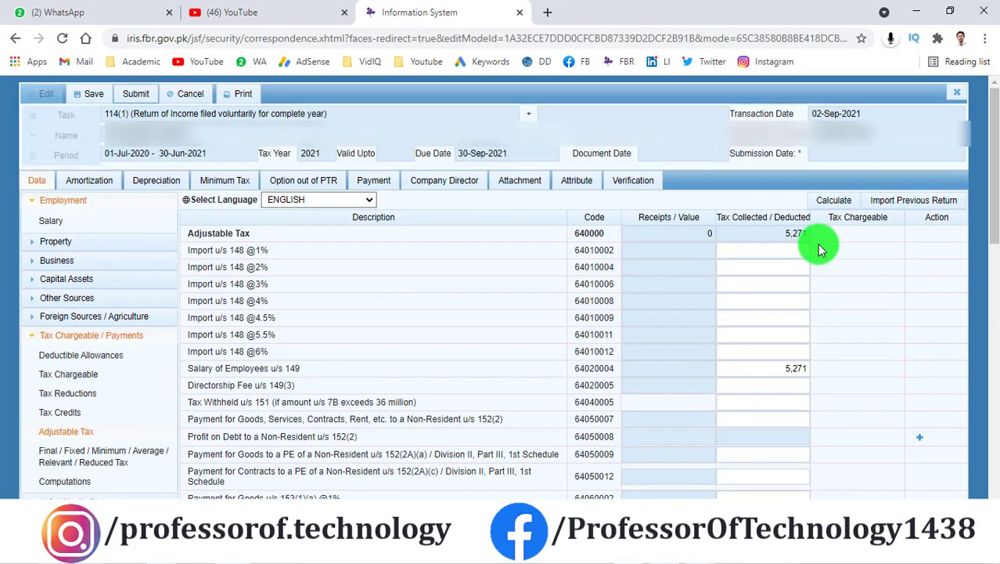
left_click(831, 200)
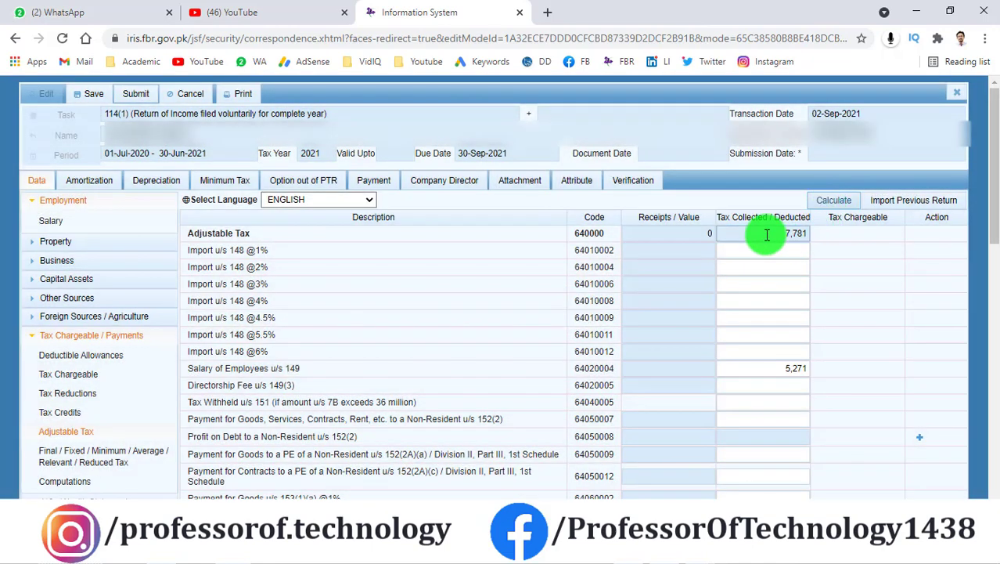
scroll(335, 344, "down", 1)
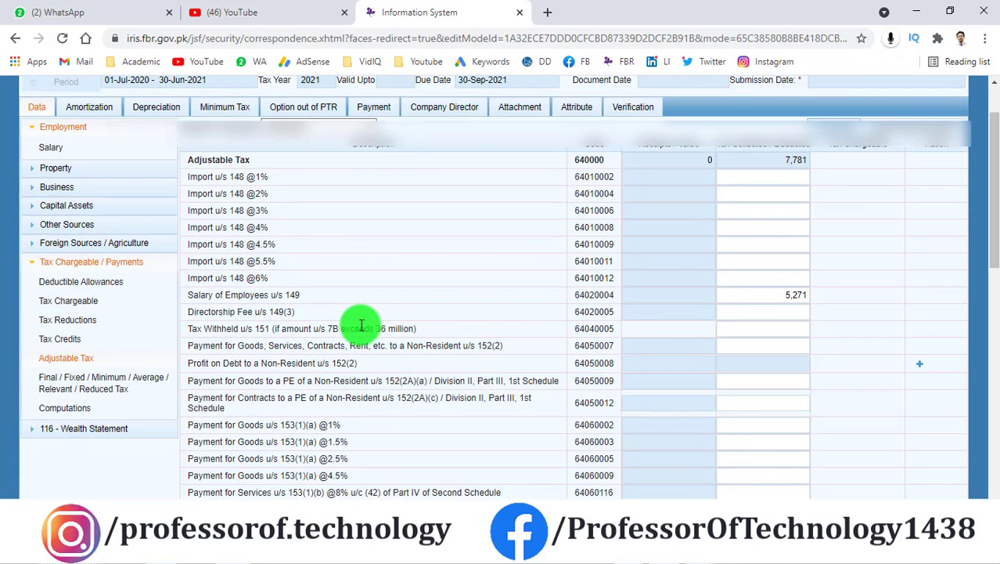
Step: Open Computations and review Normal Income Tax 5,270, Tax Chargeable 5,125 and Tax Reductions 145
left_click(65, 412)
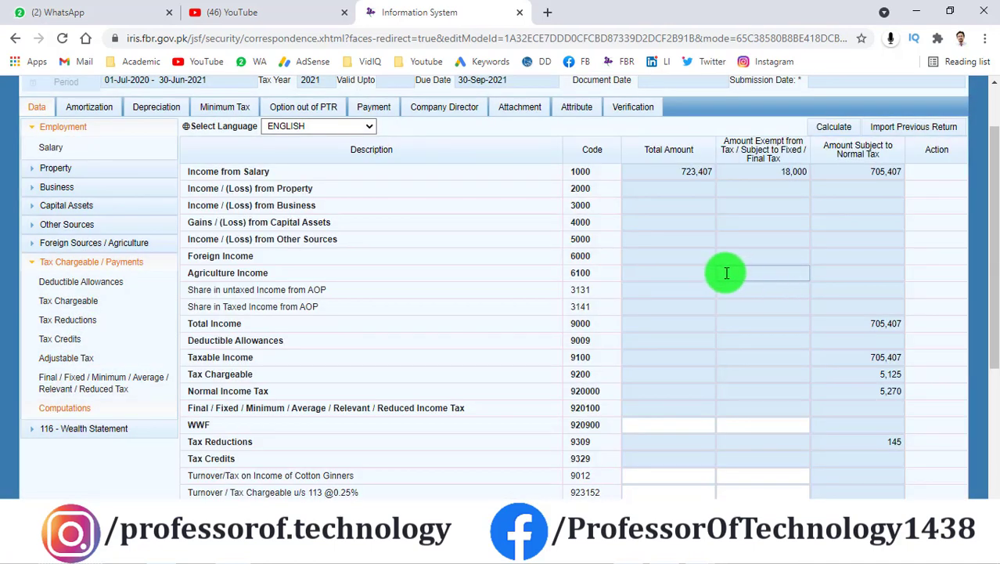
scroll(726, 272, "down", 2)
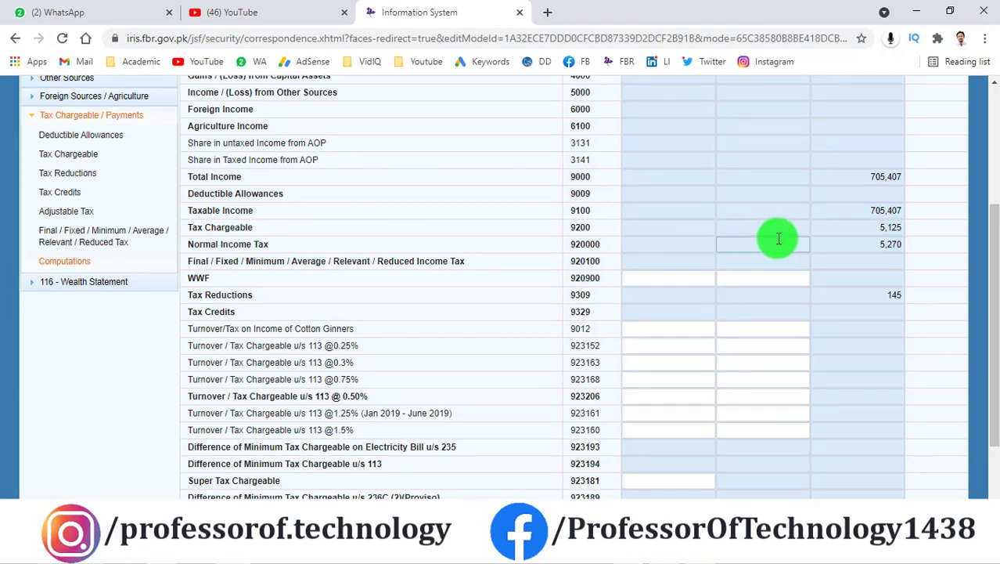
double_click(900, 244)
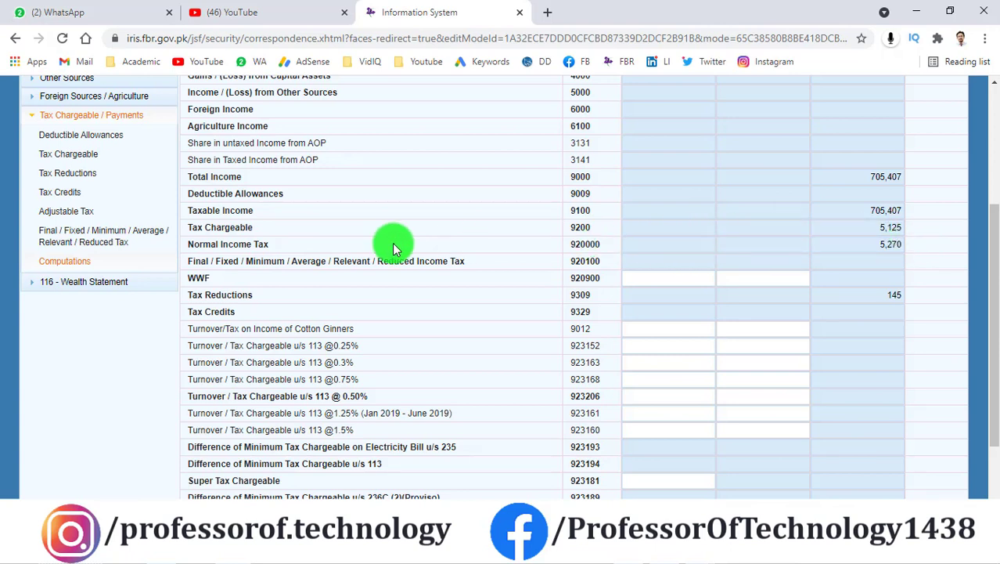
left_click_drag(873, 229, 919, 229)
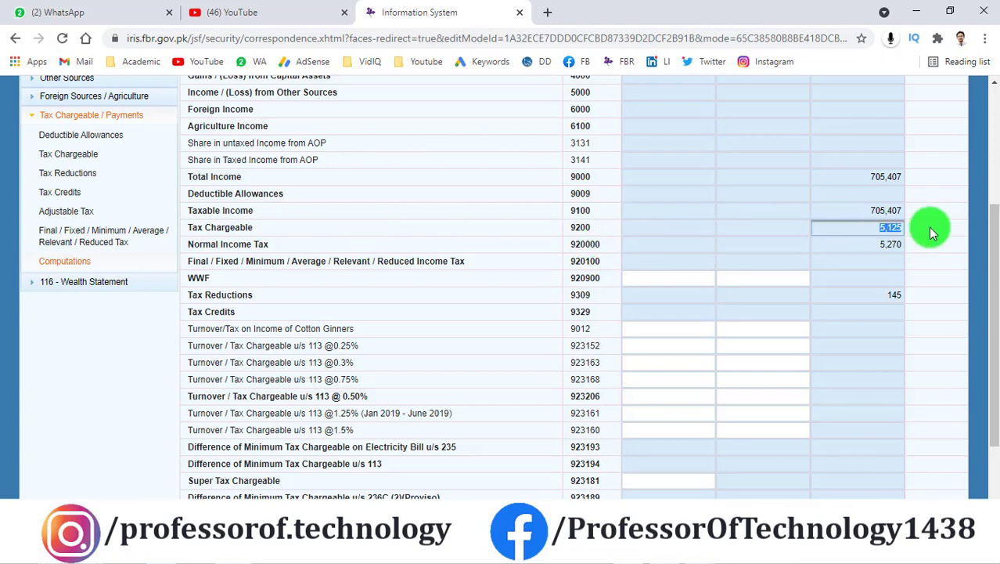
left_click(928, 227)
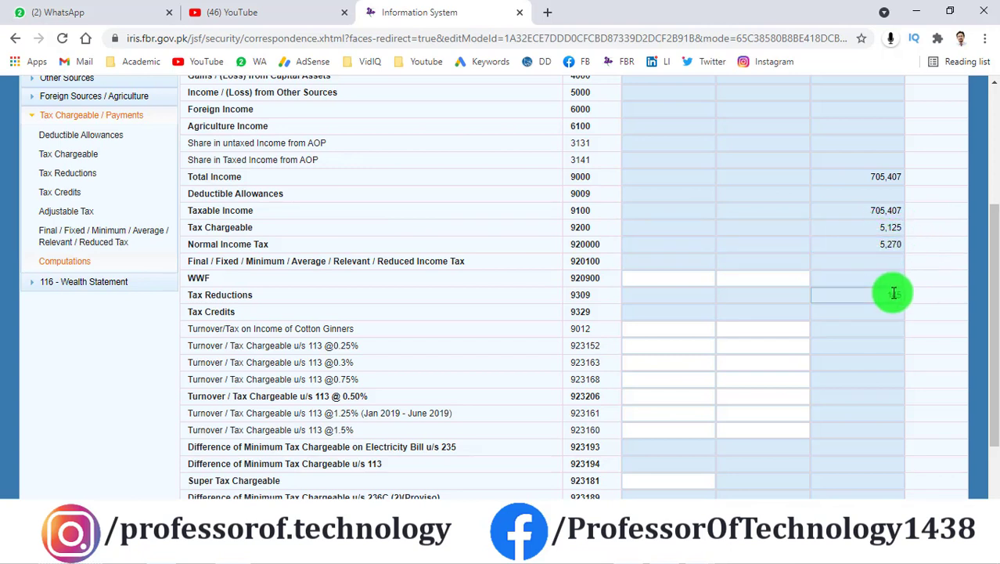
left_click_drag(889, 295, 917, 297)
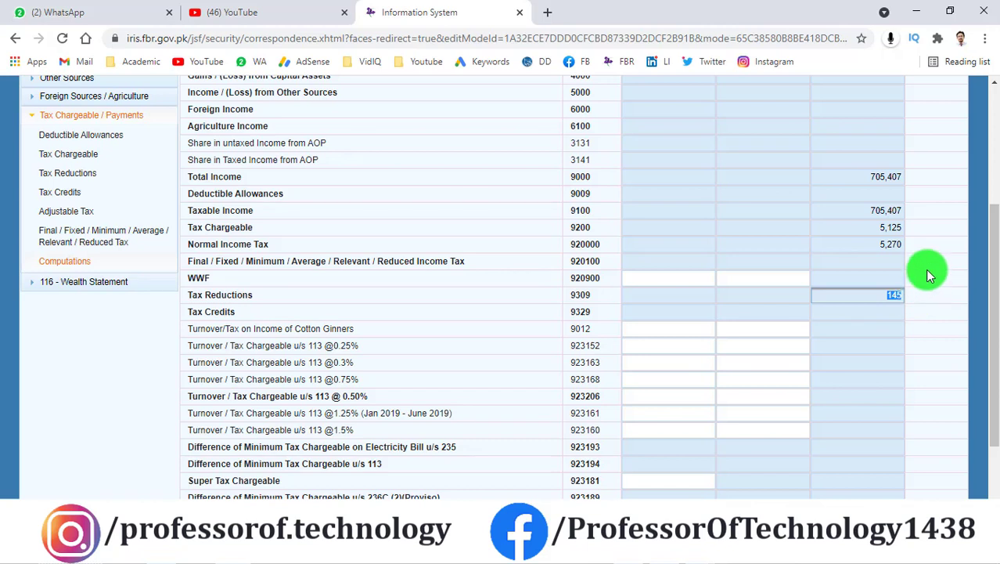
left_click(927, 272)
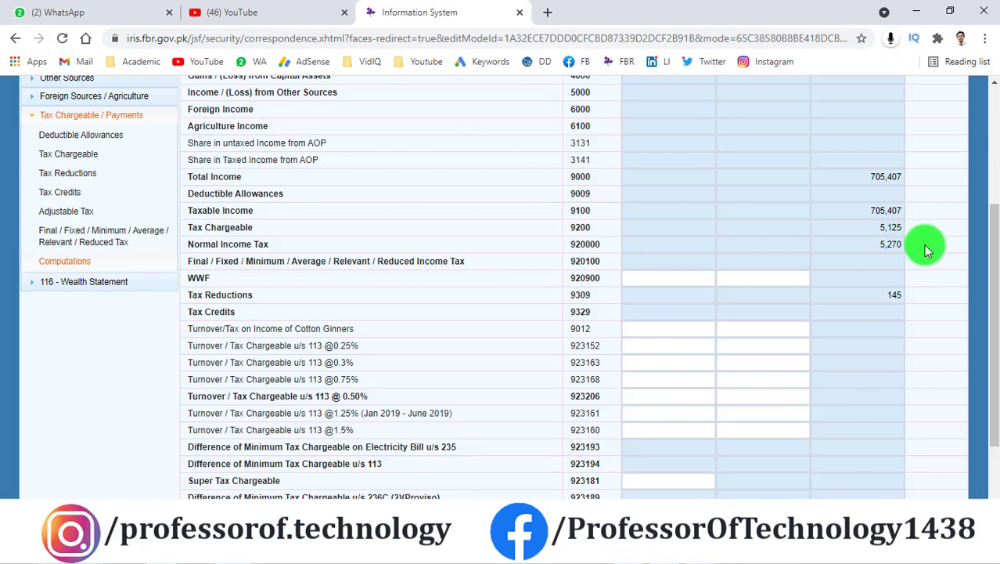
Step: Copy the Normal Income Tax value 5,270
left_click(882, 243)
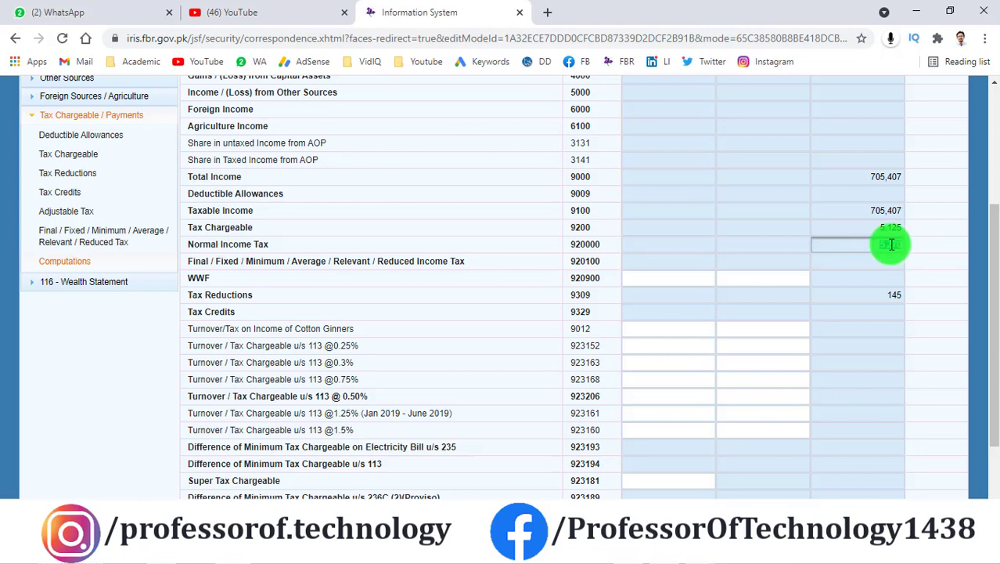
right_click(895, 244)
left_click(895, 255)
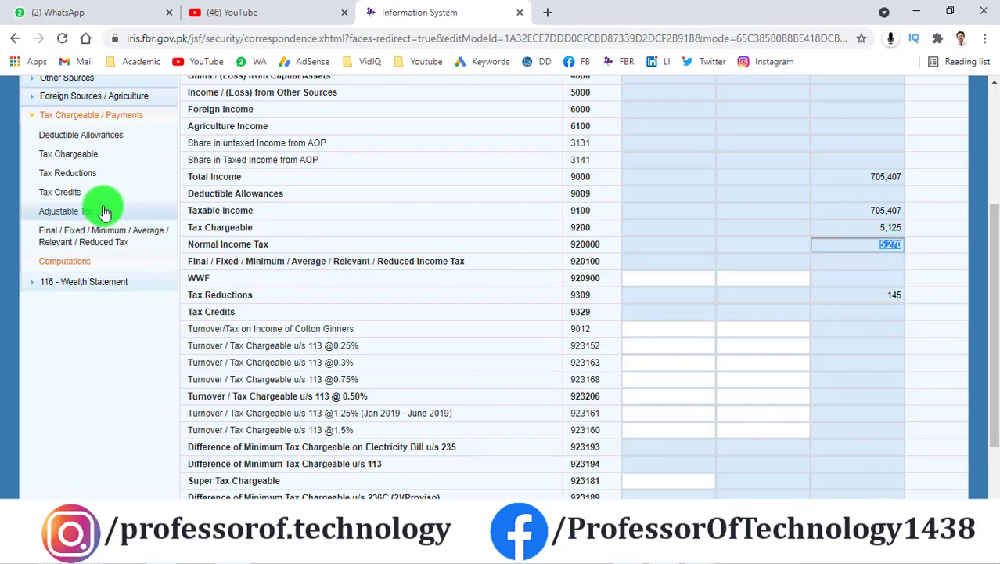
Step: Paste 5,270 into teacher/researcher reduction 9302 and recalculate, giving a 1,317 reduction
left_click(84, 175)
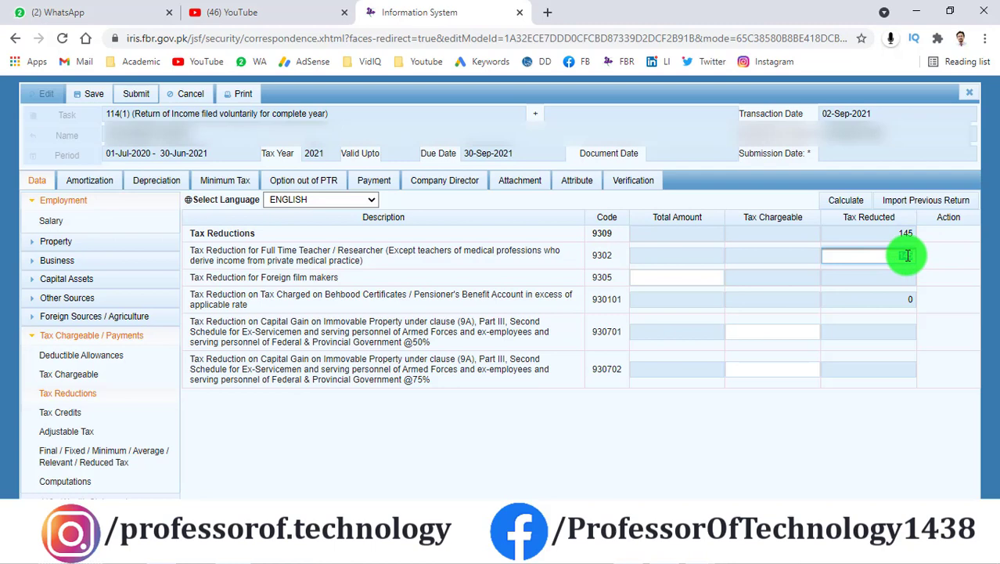
right_click(906, 255)
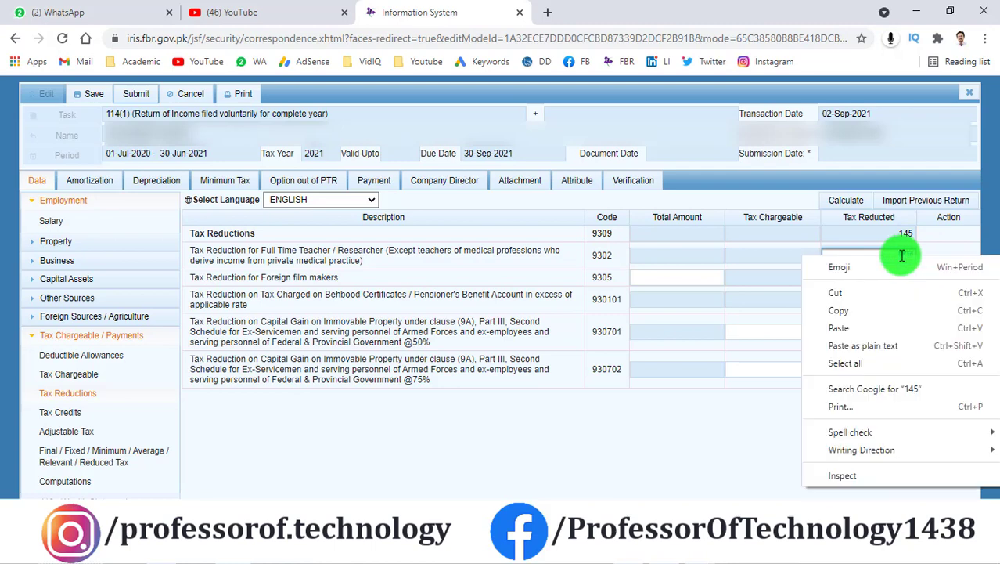
left_click(862, 319)
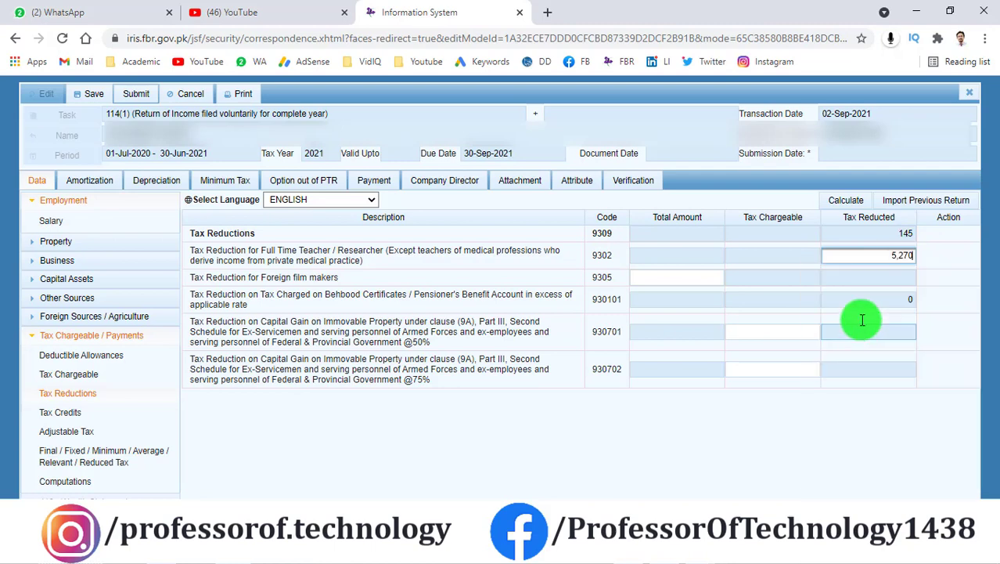
left_click(847, 202)
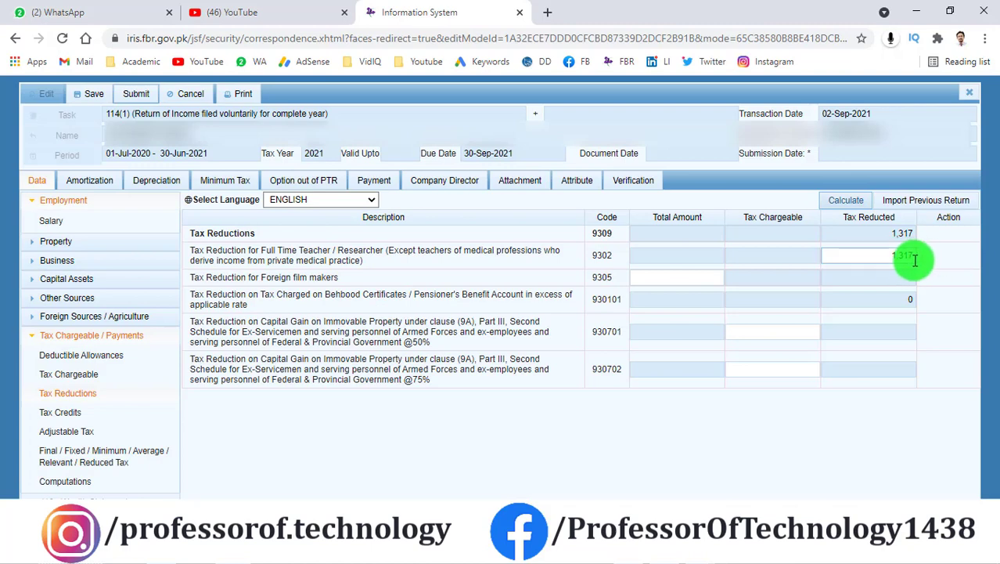
left_click(100, 488)
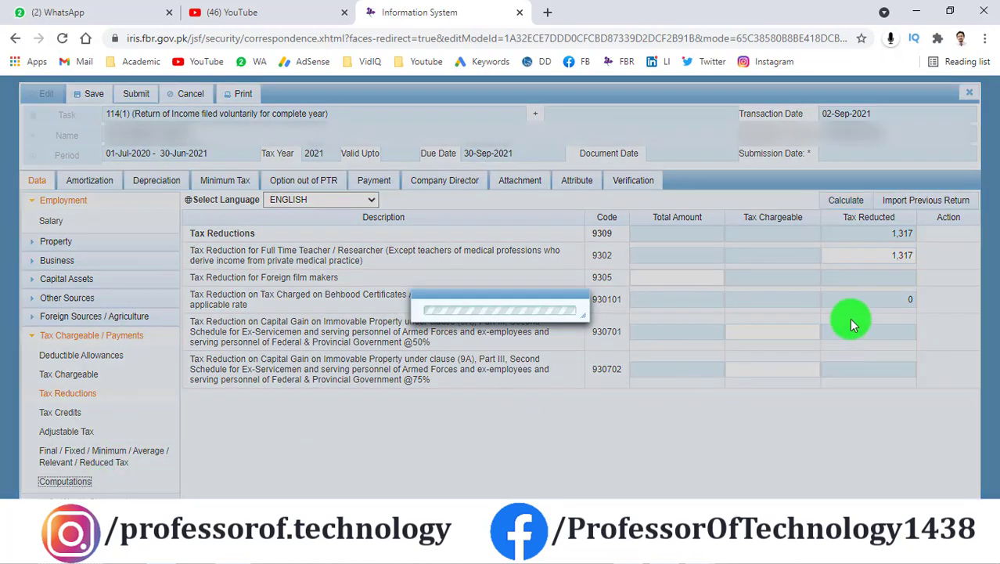
Step: Check the revised Tax Chargeable of 3,953 on the computations summary
scroll(845, 309, "down", 2)
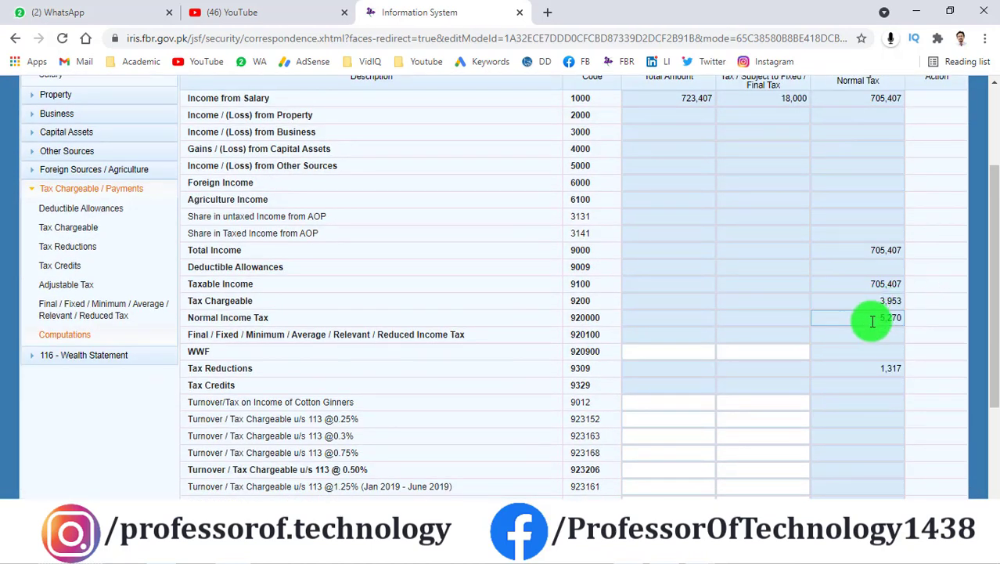
left_click_drag(866, 295, 952, 305)
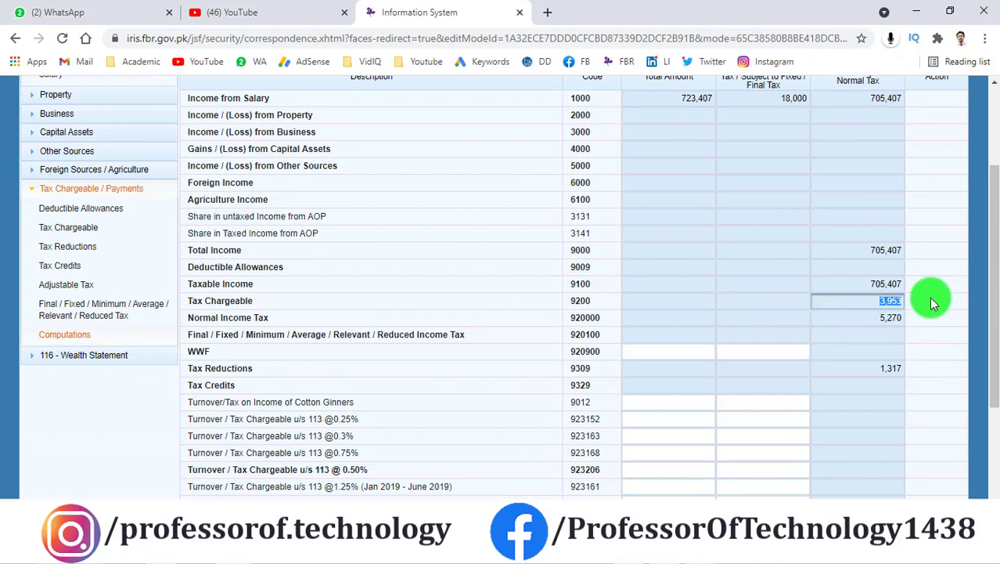
left_click(929, 296)
Step: Review the Refundable Income Tax amount, then expand the 116 - Wealth Statement section
scroll(926, 292, "down", 1)
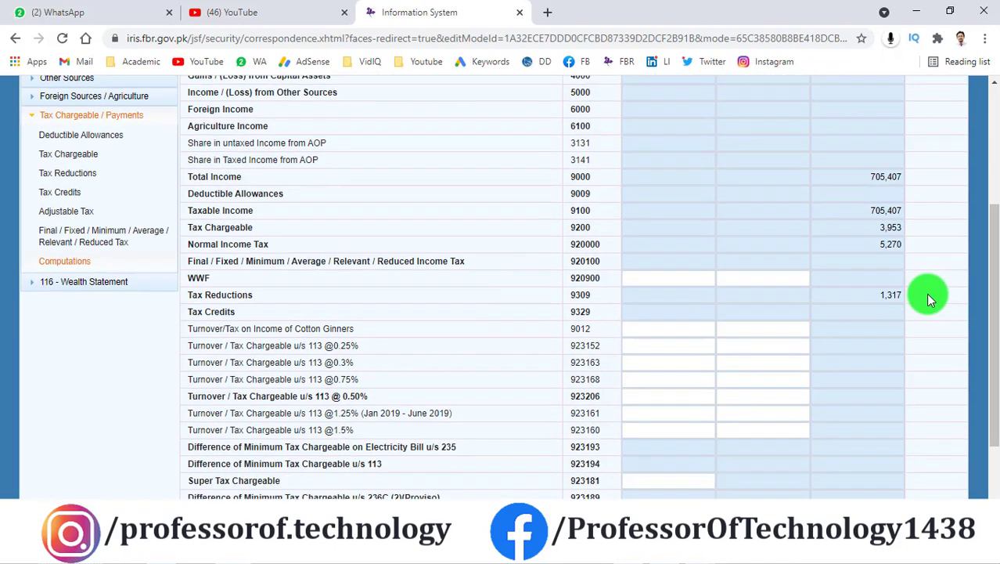
scroll(925, 282, "down", 1)
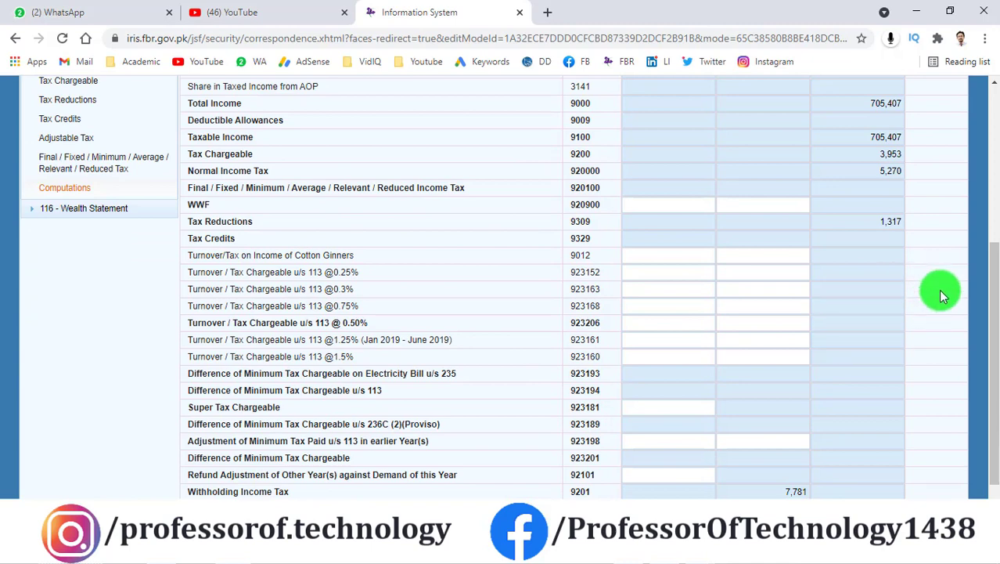
scroll(888, 293, "down", 1)
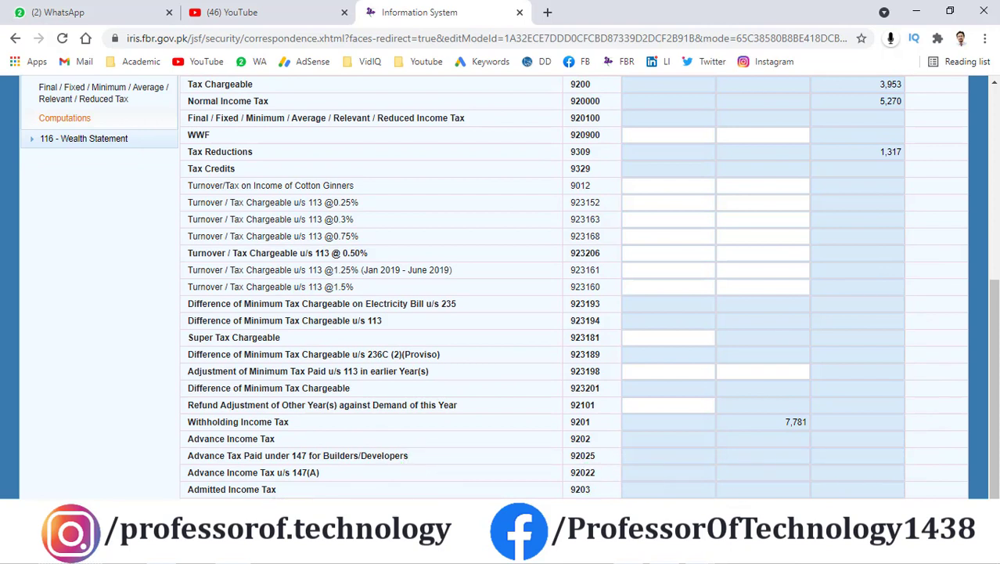
left_click(877, 523)
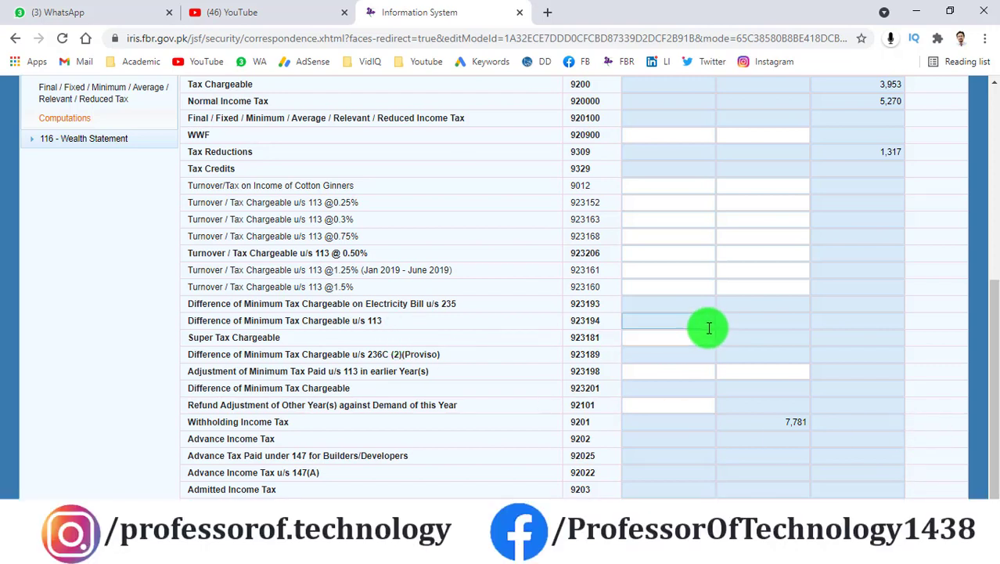
scroll(730, 328, "up", 5)
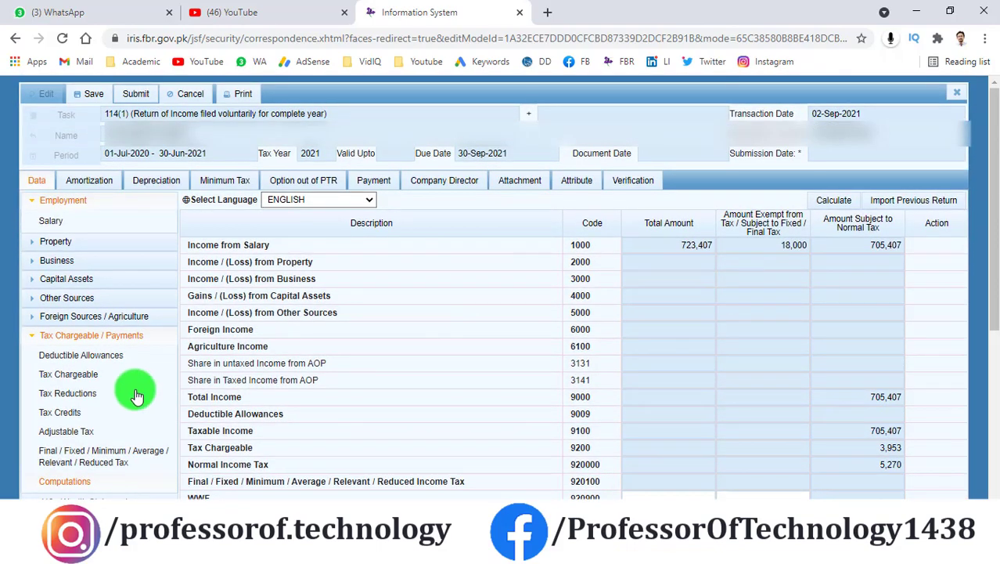
scroll(144, 376, "down", 3)
left_click(47, 358)
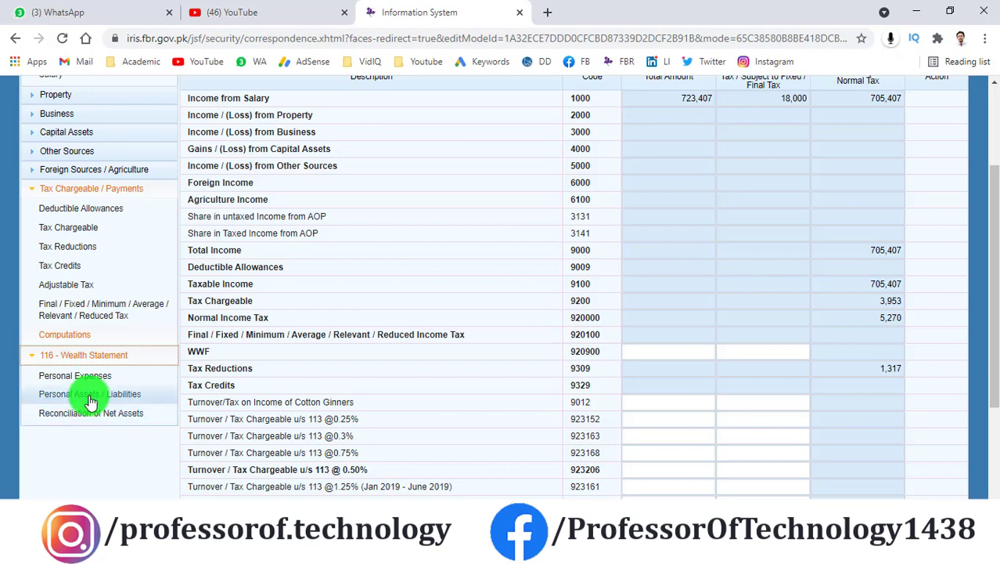
left_click(91, 395)
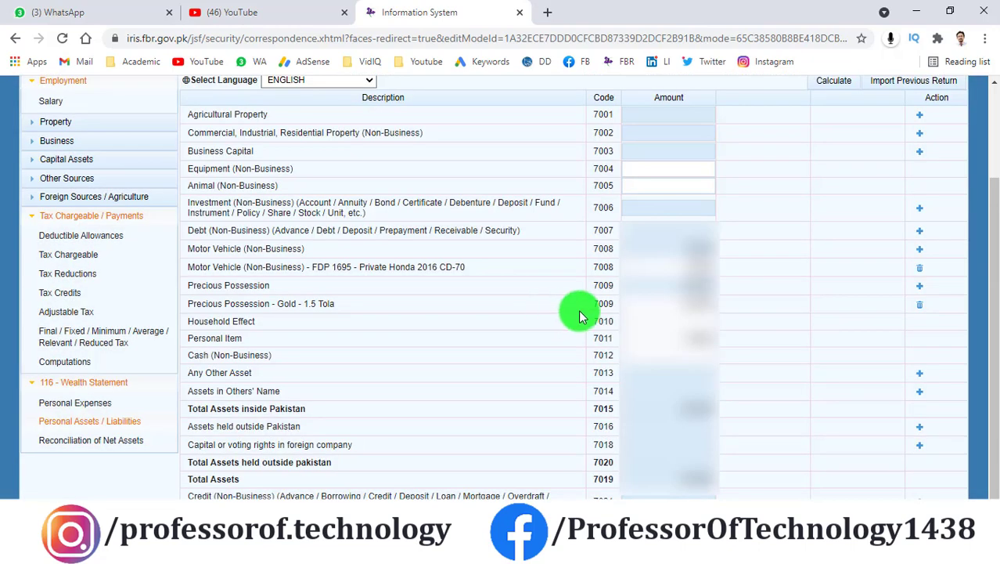
scroll(806, 300, "up", 3)
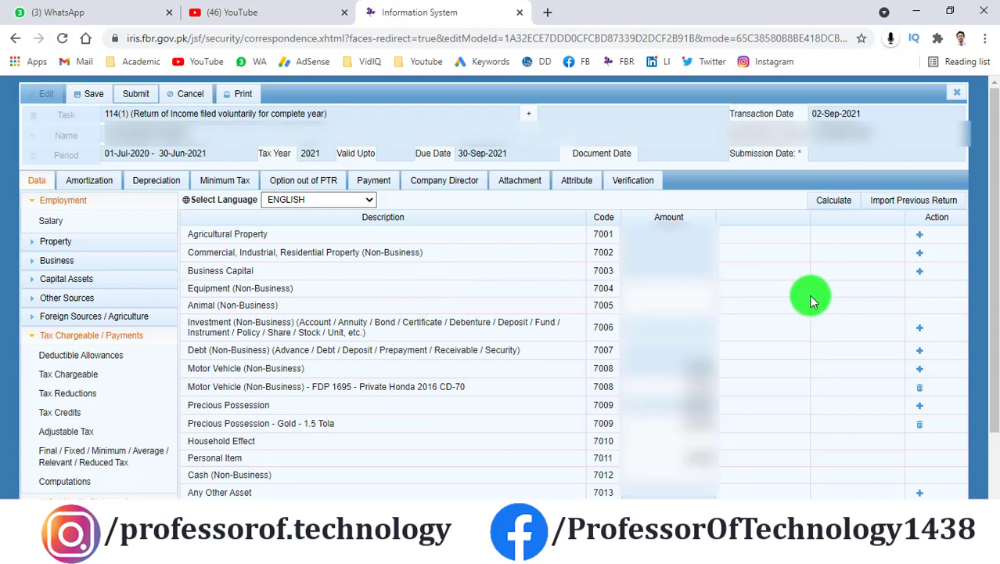
left_click_drag(341, 322, 396, 322)
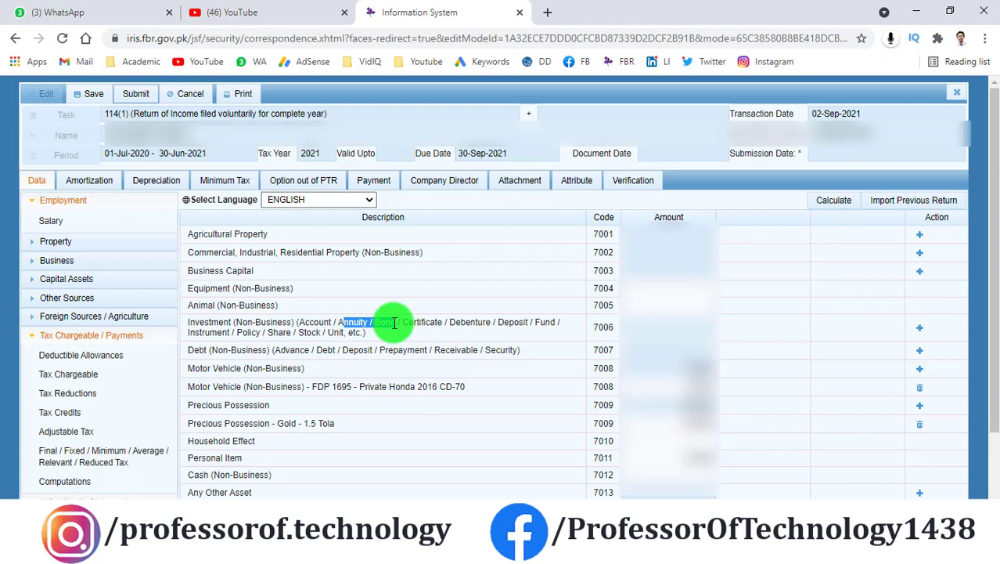
left_click(819, 371)
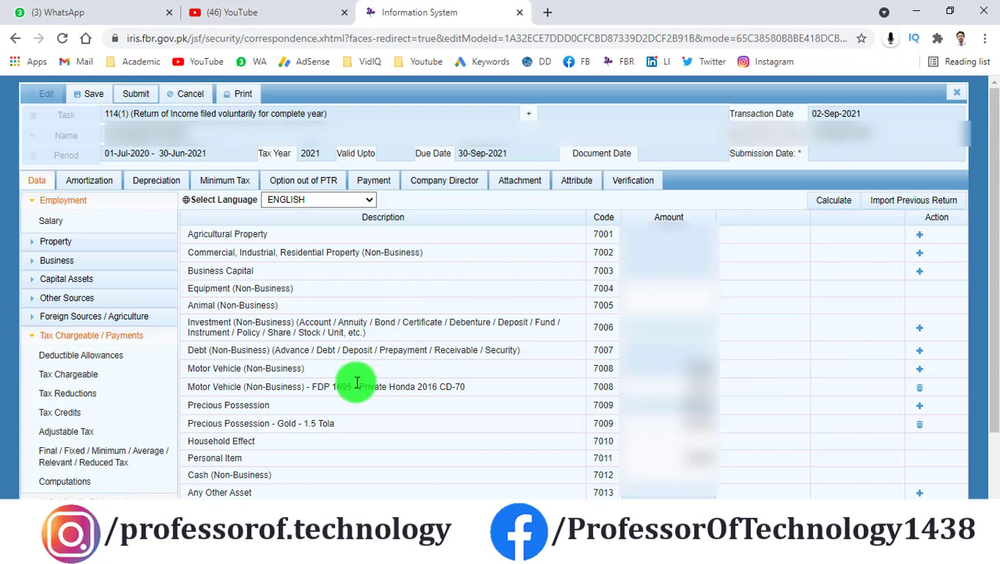
left_click_drag(200, 371, 237, 368)
scroll(330, 364, "down", 1)
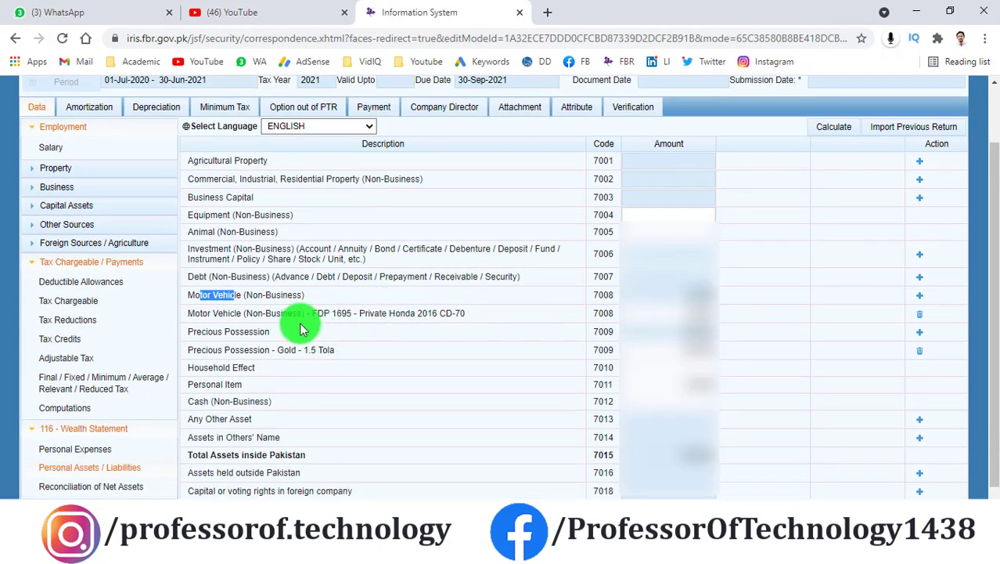
left_click(261, 312)
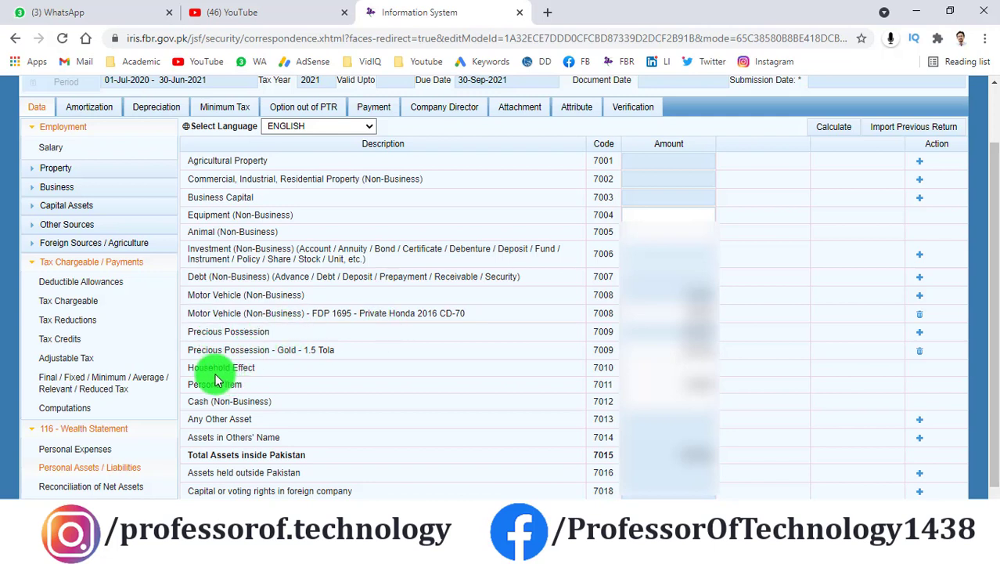
left_click_drag(214, 371, 312, 367)
scroll(313, 368, "down", 1)
left_click(295, 334)
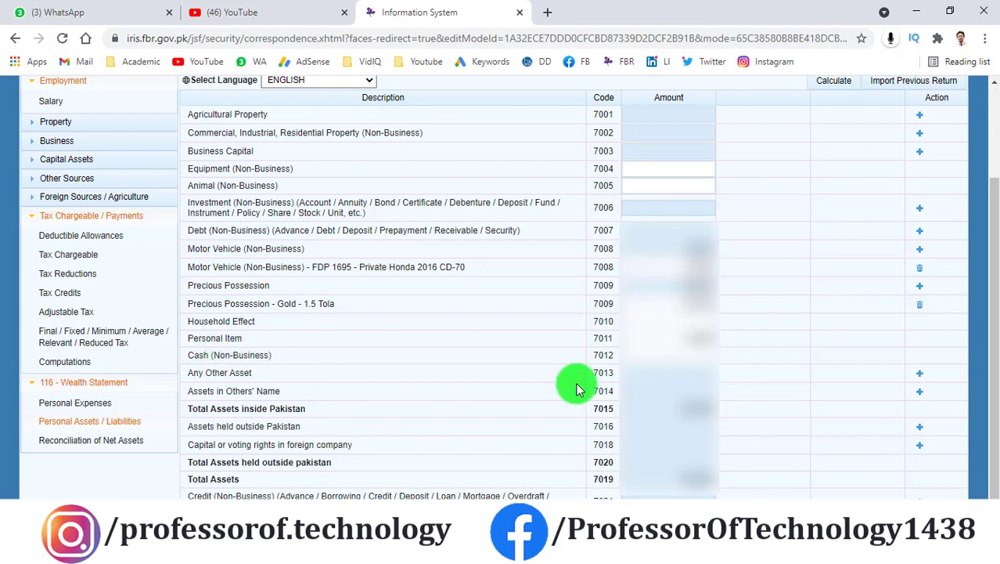
scroll(775, 319, "up", 1)
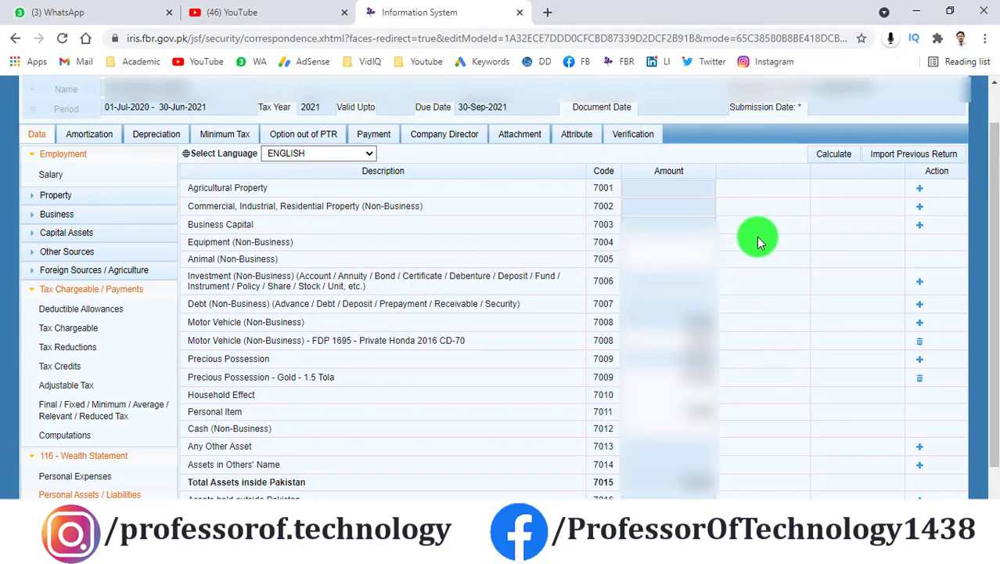
scroll(763, 242, "up", 1)
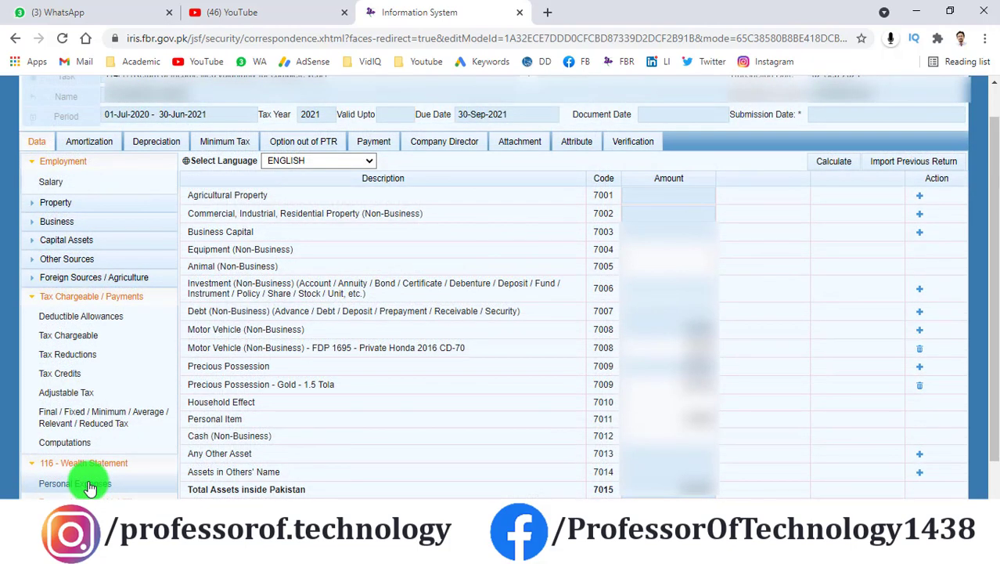
Step: Enter Rent 84,000 in Personal Expenses and review the Vehicle Running row
left_click(90, 486)
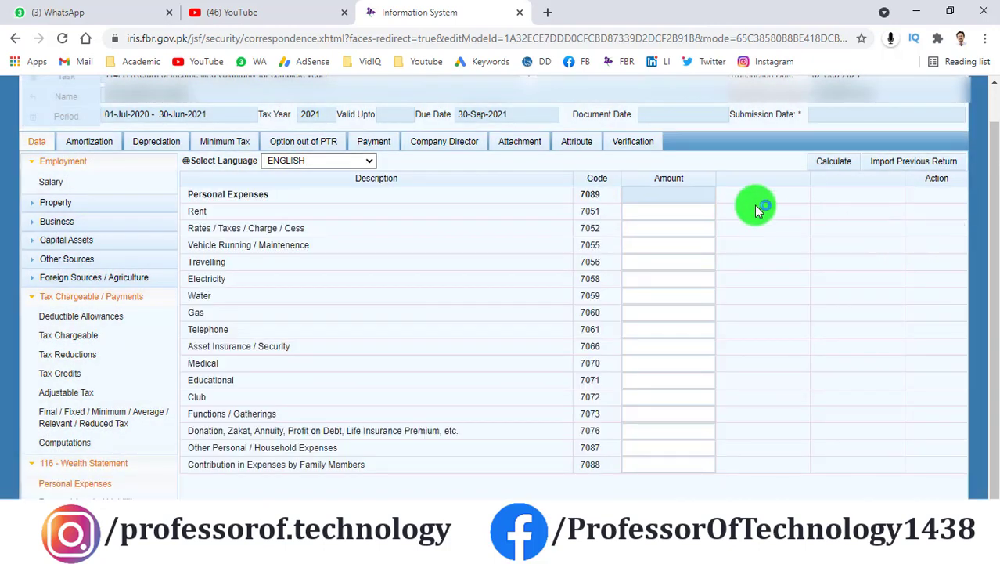
left_click(654, 213)
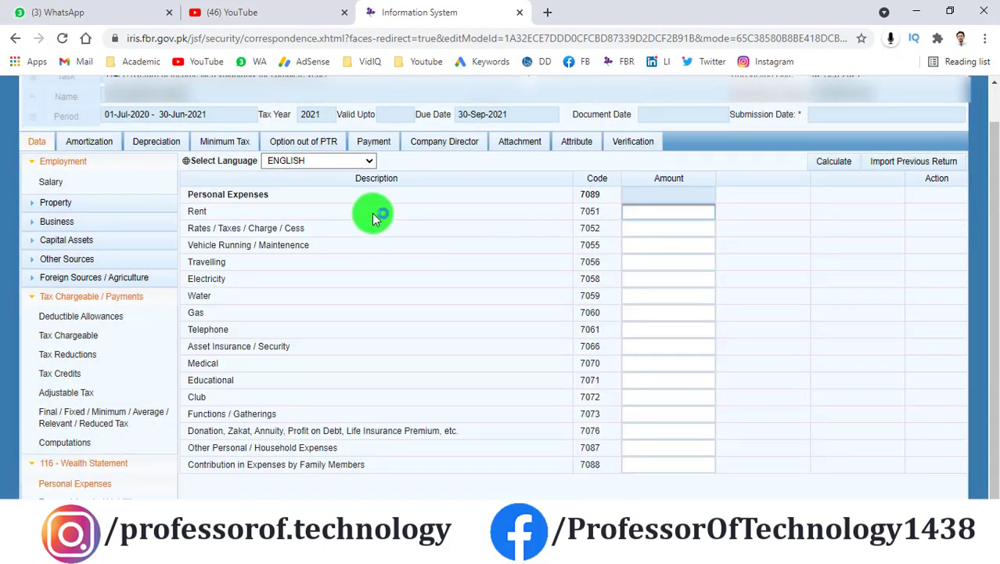
left_click(213, 217)
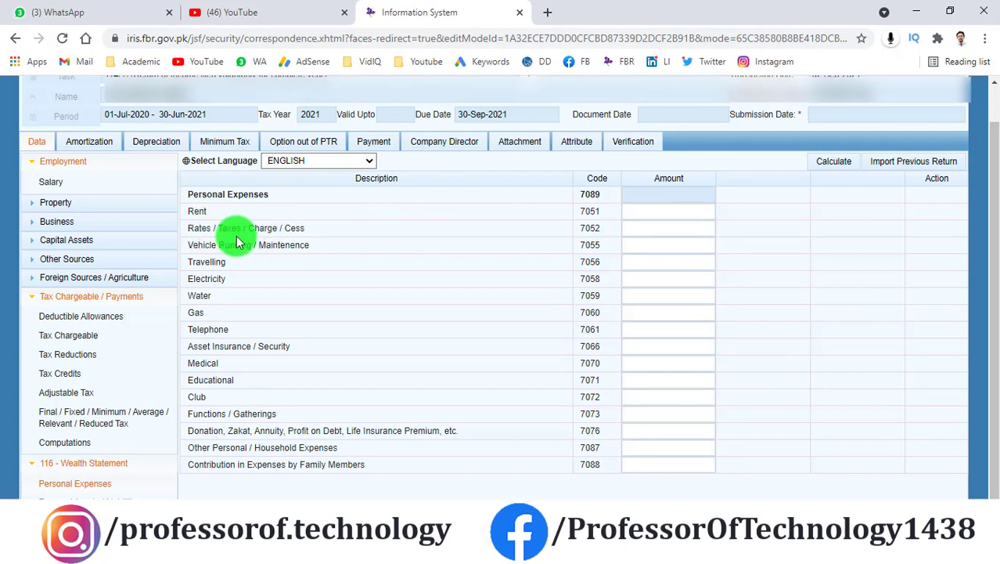
left_click_drag(196, 243, 240, 241)
left_click(306, 241)
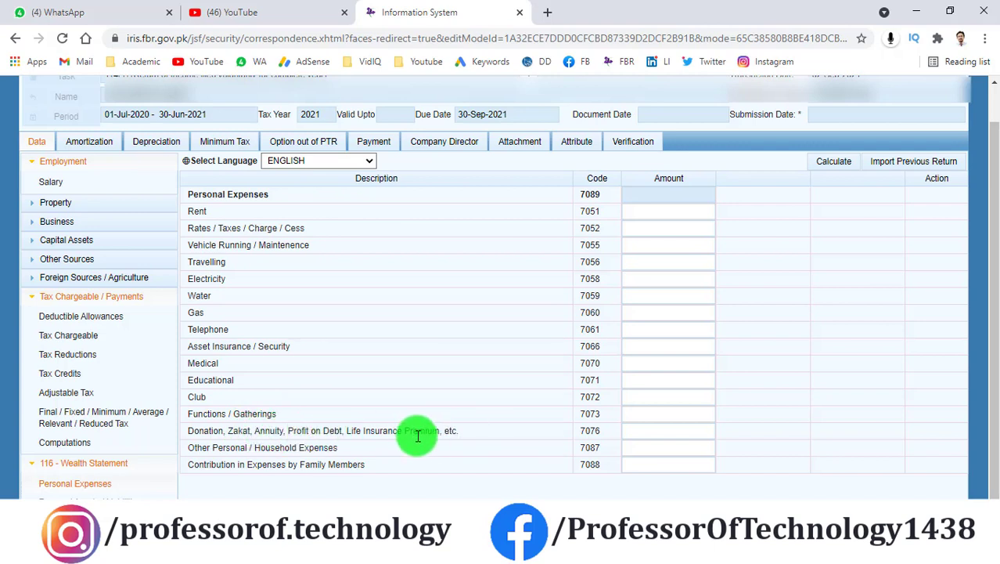
Step: Enter household and contribution expense amounts and recalculate personal expenses to 361,271
left_click_drag(402, 432, 440, 431)
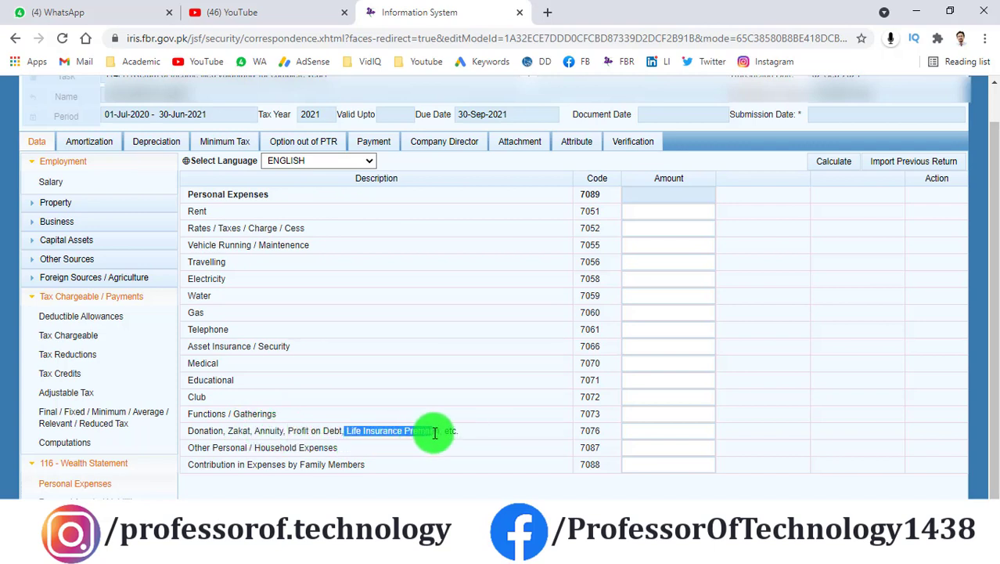
left_click(814, 433)
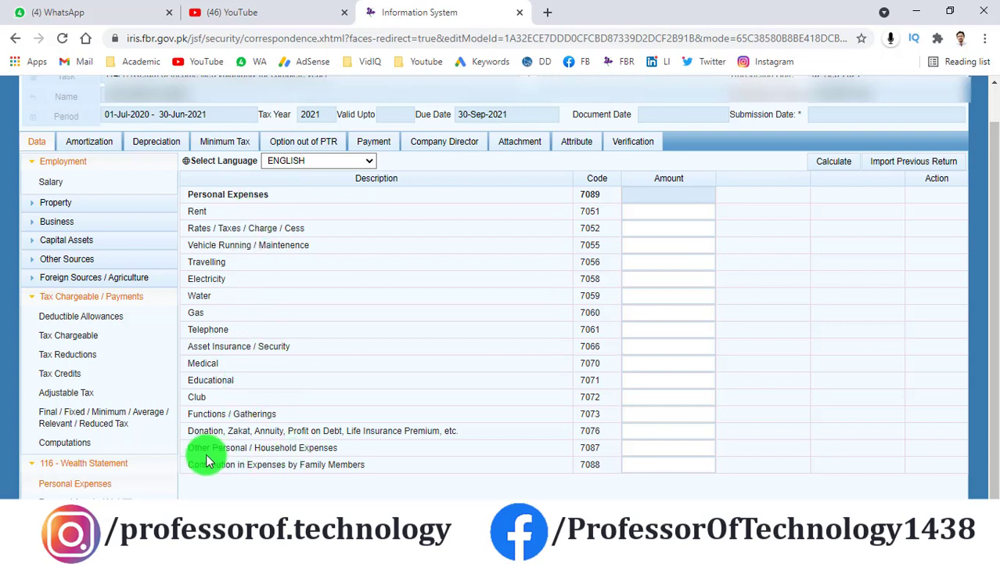
left_click_drag(187, 447, 380, 454)
left_click(370, 454)
left_click(689, 446)
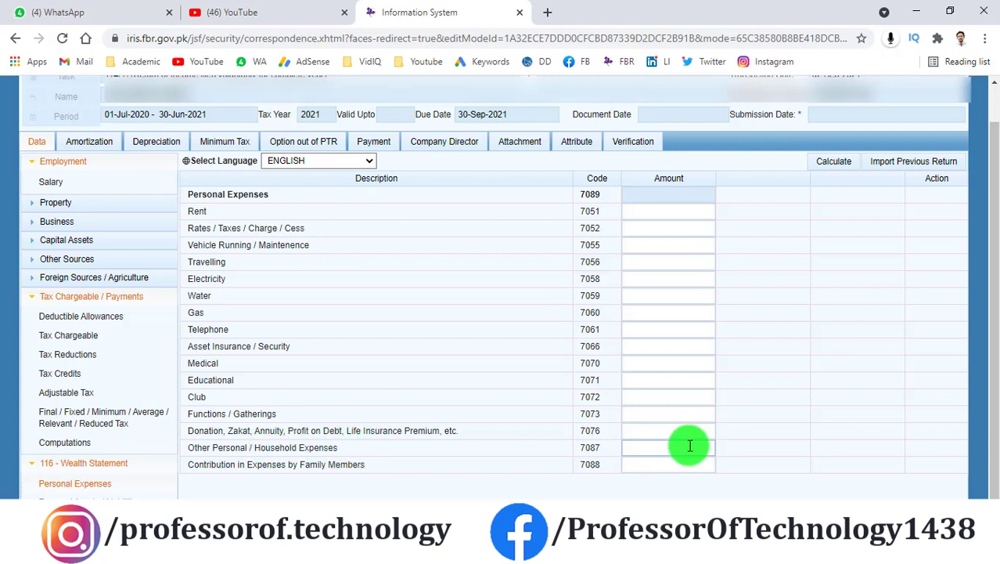
left_click(252, 465)
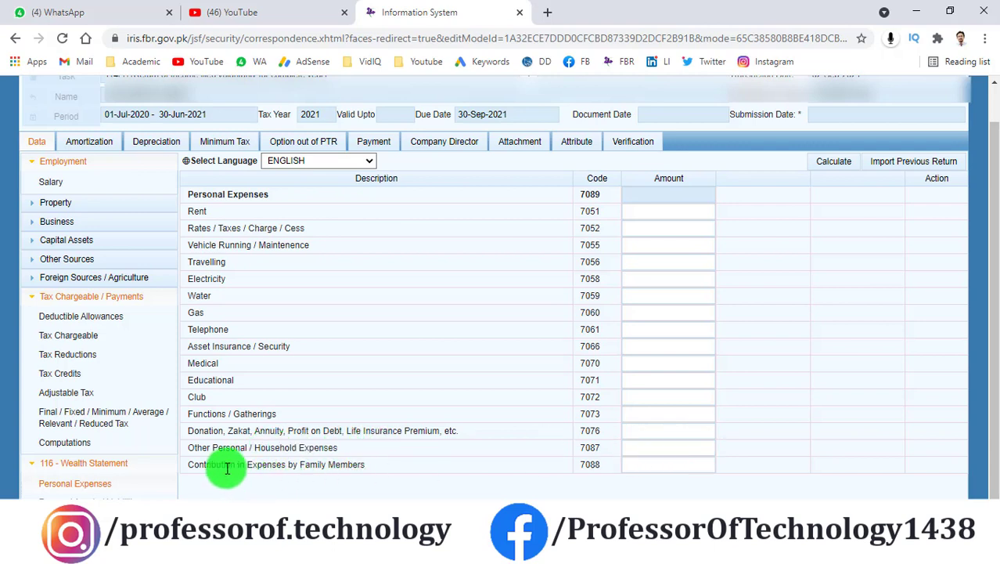
left_click(681, 465)
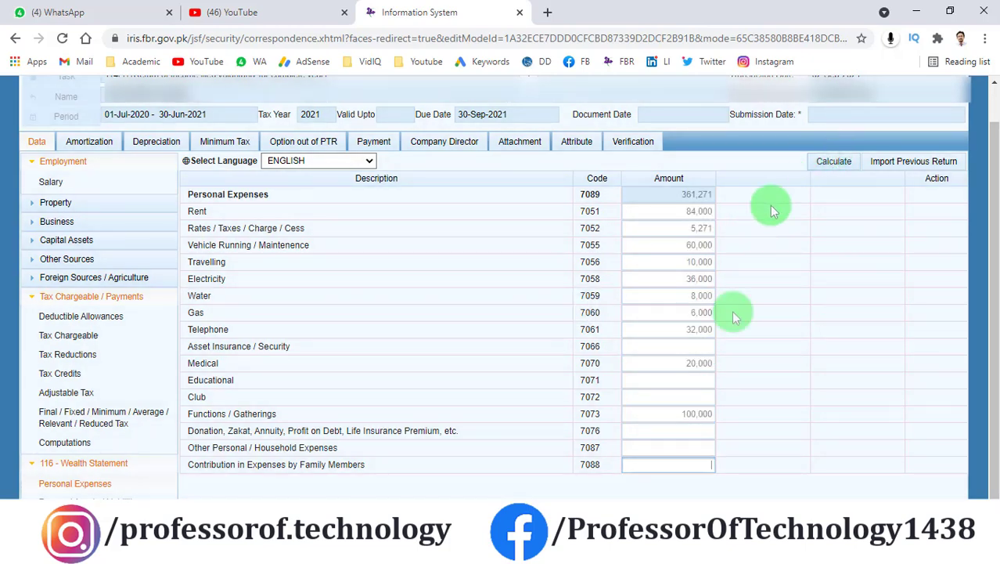
left_click(839, 165)
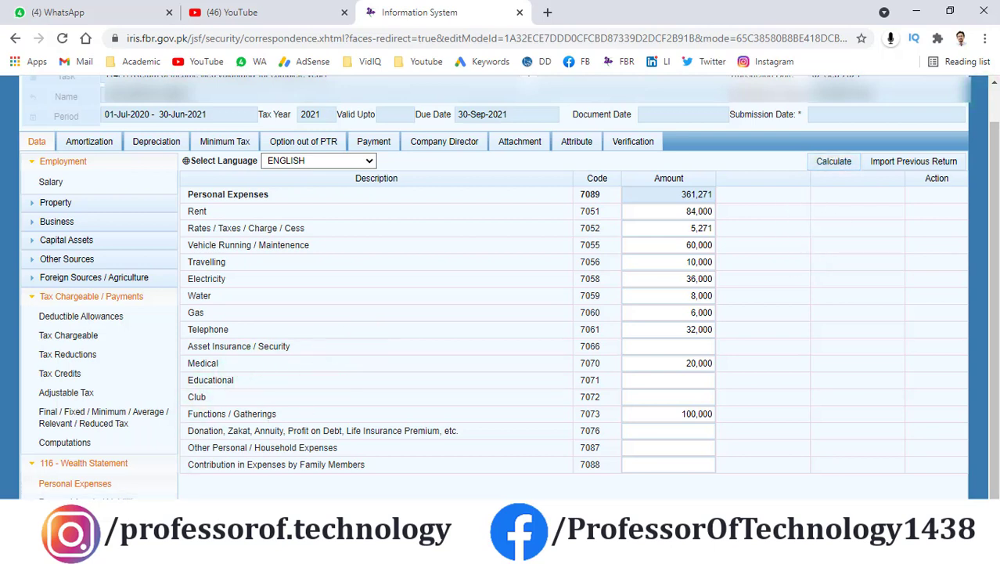
Step: Open Reconciliation of Net Assets and review the previous year's net assets value
left_click(118, 500)
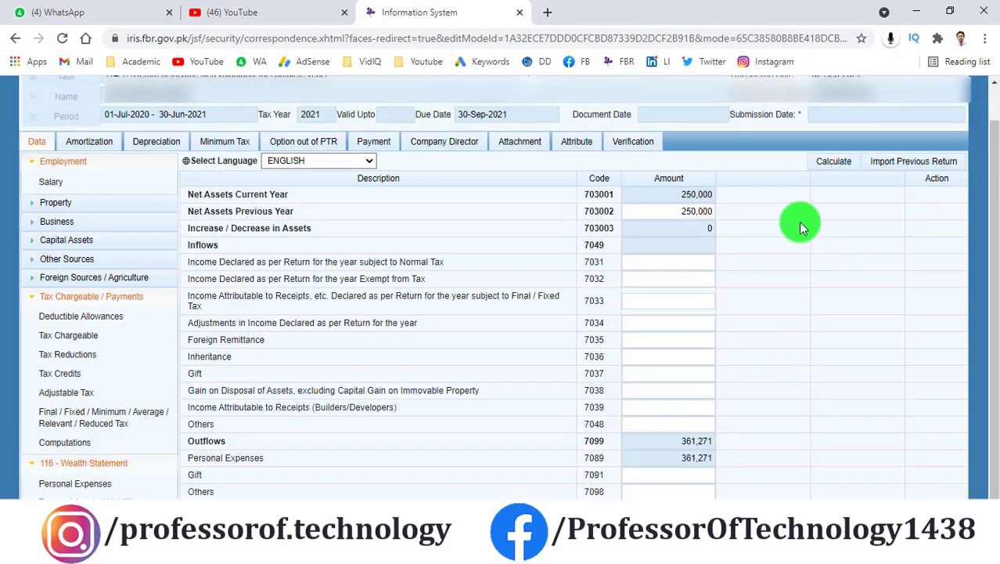
left_click_drag(670, 210, 721, 211)
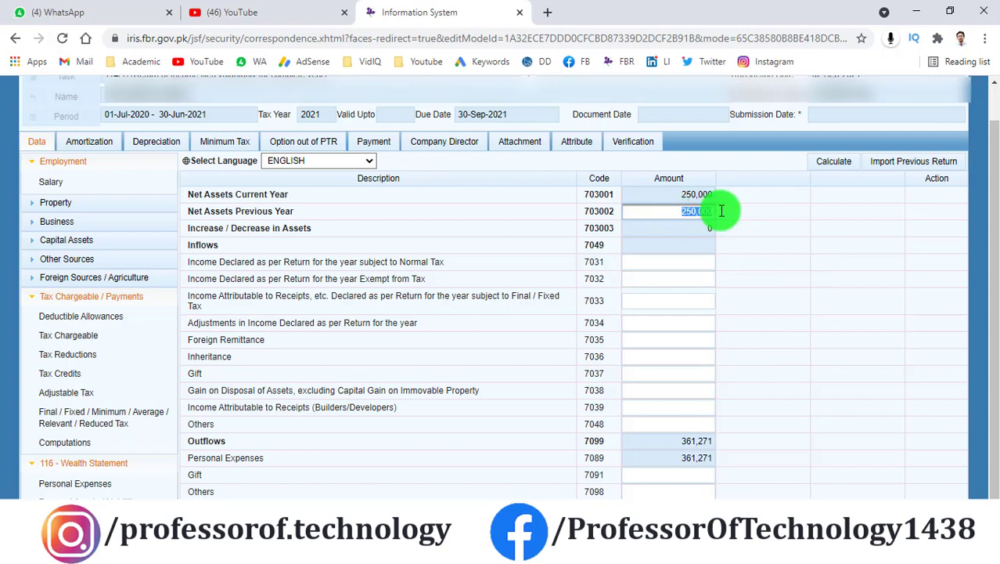
left_click(817, 217)
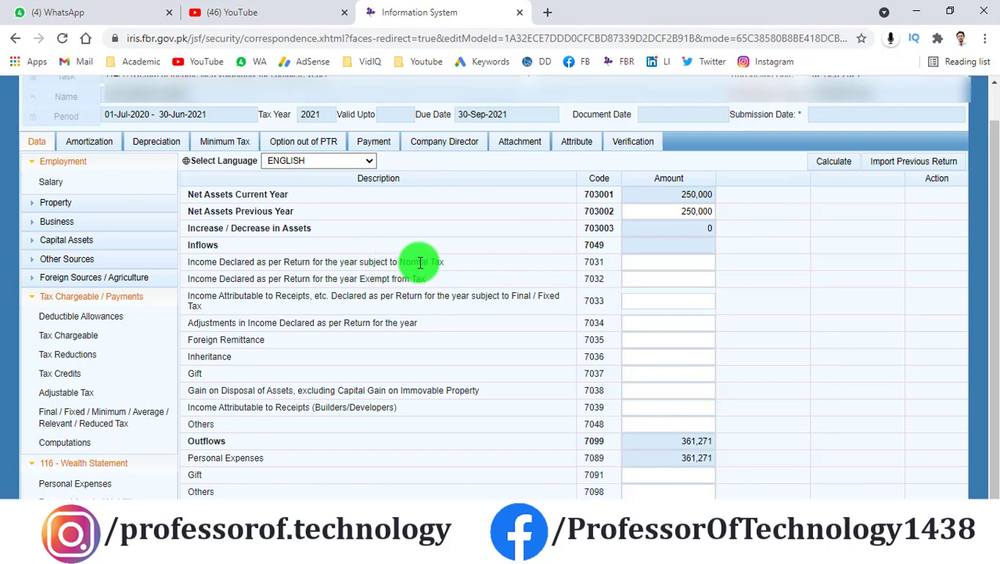
left_click(664, 262)
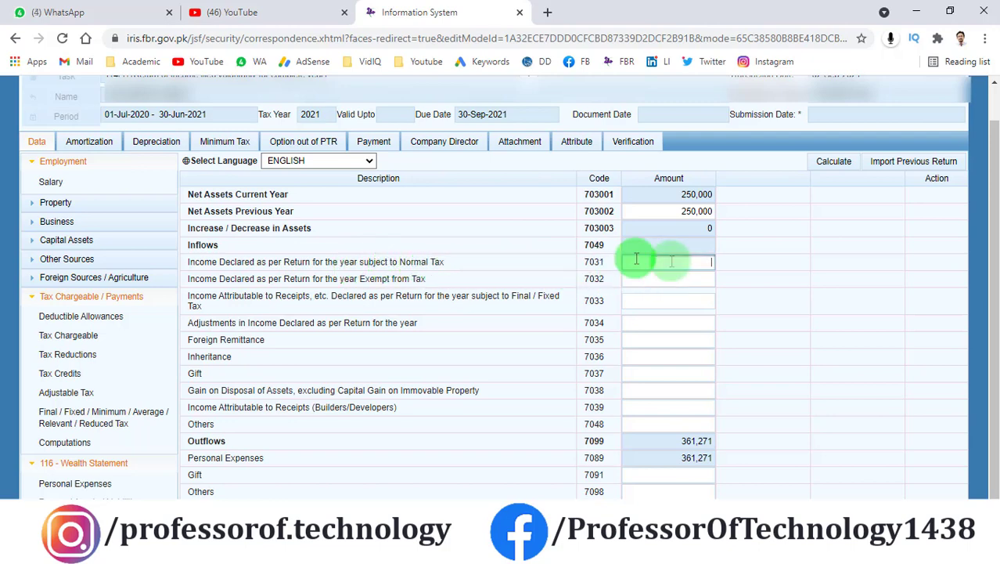
Step: Paste the 705,407 salary amount into code 7031 and enter 18,000 exempt income in 7032
left_click(50, 181)
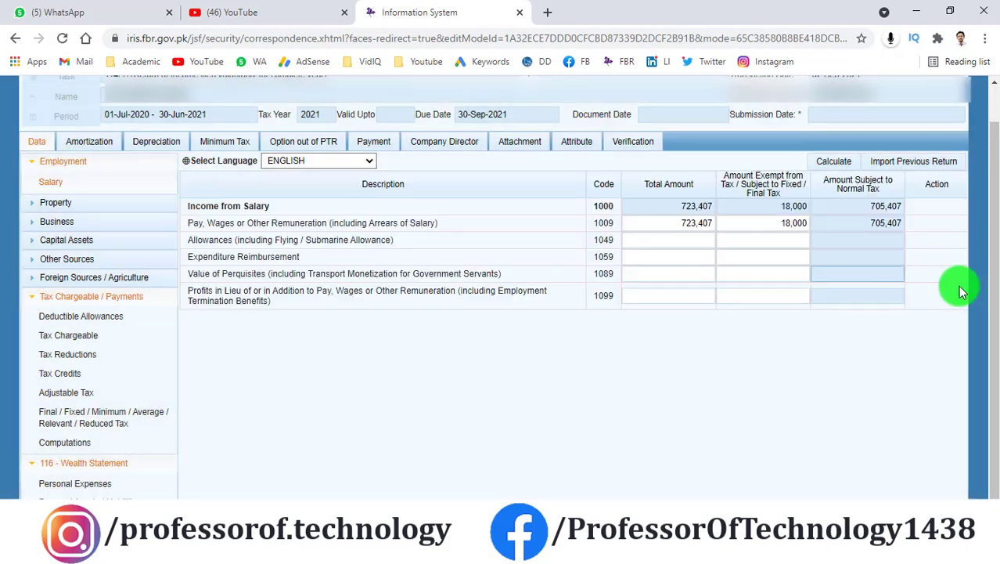
left_click_drag(864, 223, 913, 223)
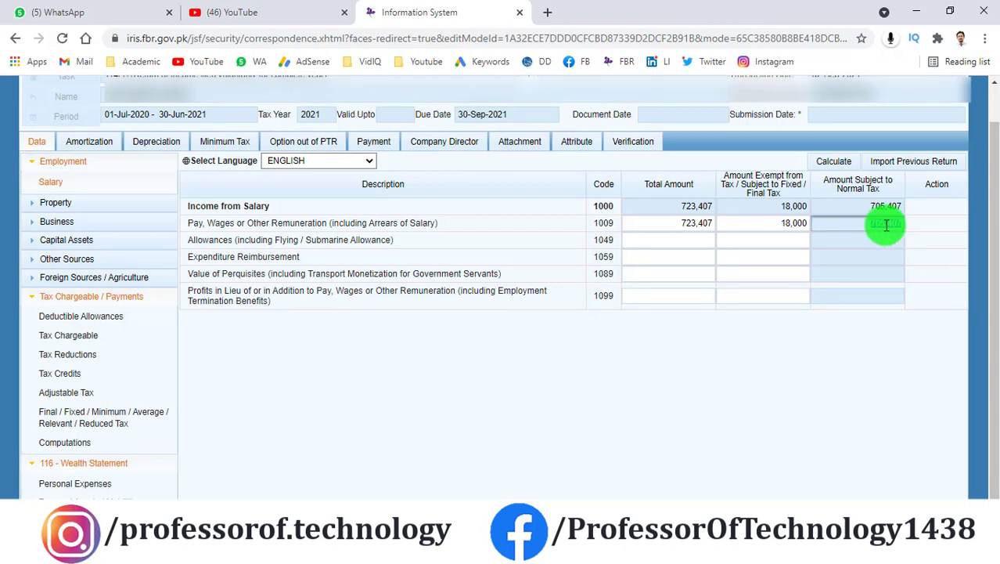
right_click(885, 225)
left_click(875, 235)
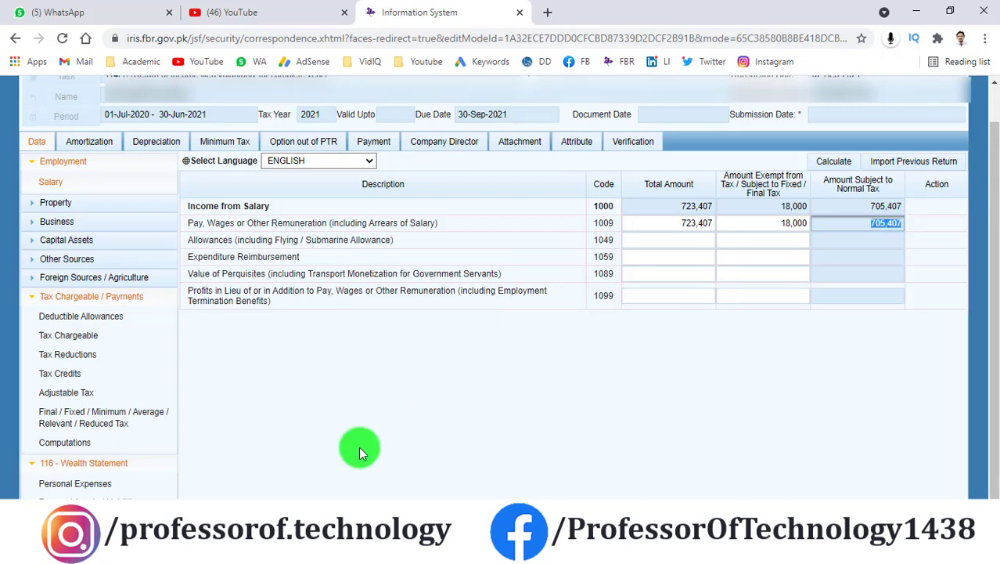
left_click(107, 319)
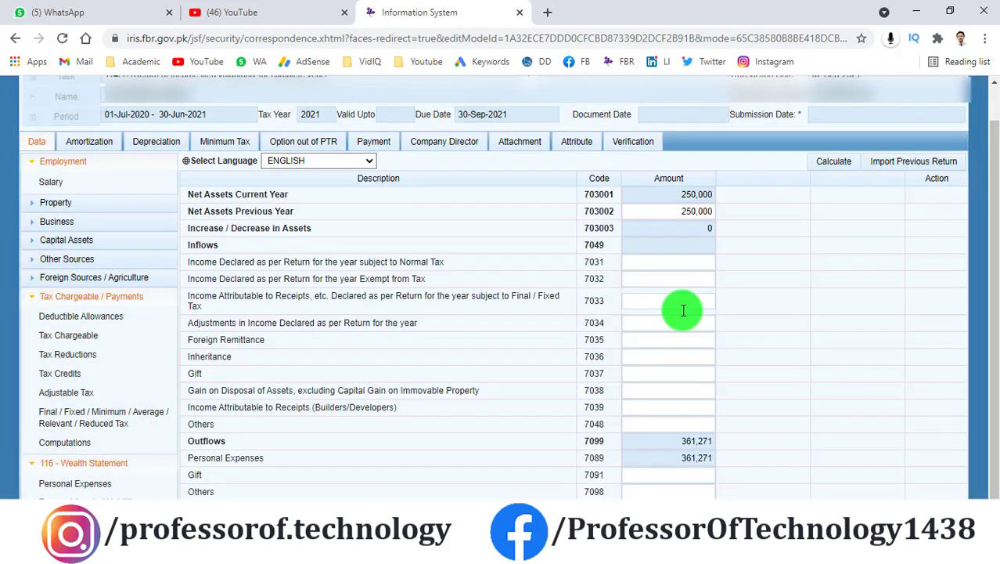
right_click(700, 267)
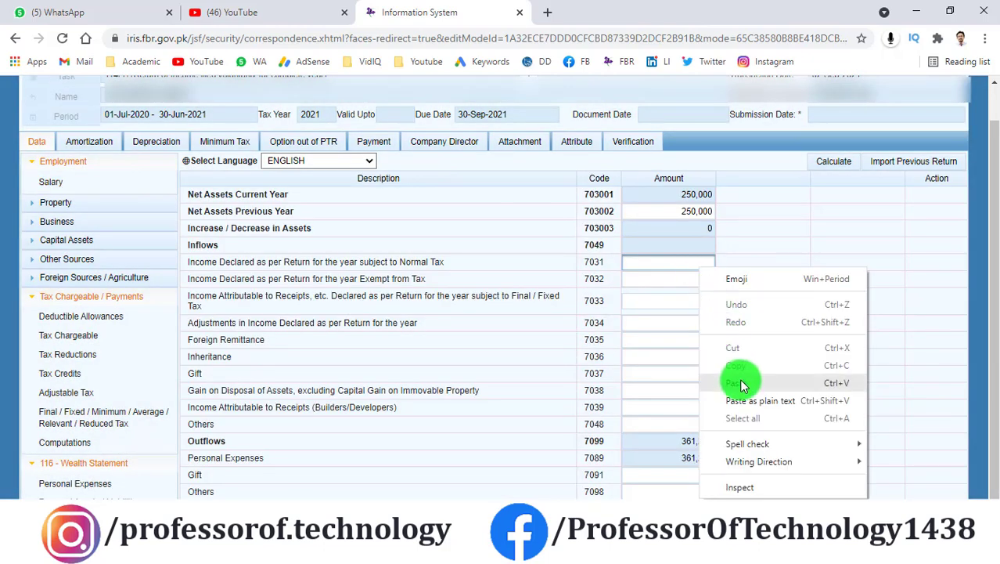
left_click(744, 380)
left_click(700, 284)
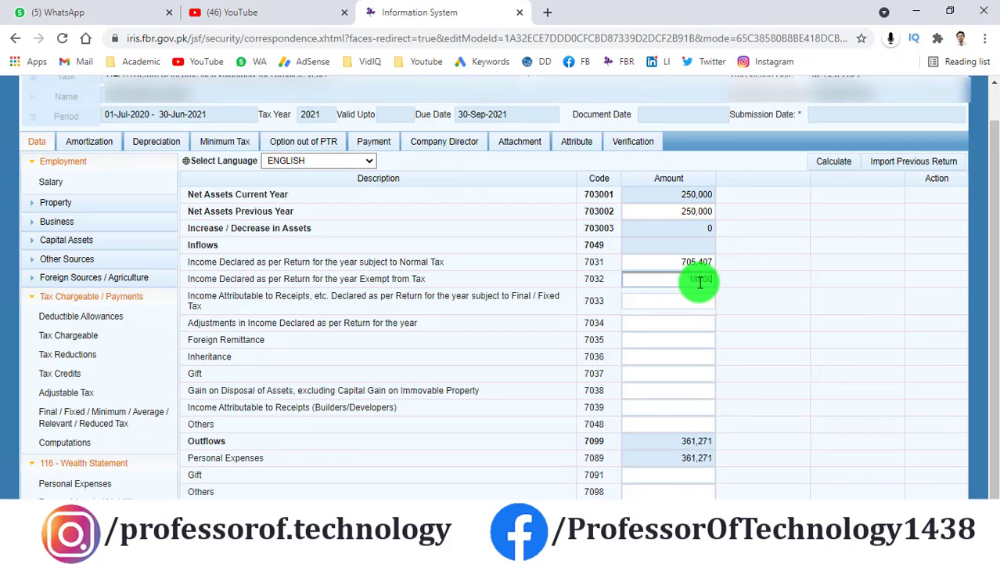
Step: Recalculate the reconciliation and copy the unreconciled amount of 362,136
left_click(817, 159)
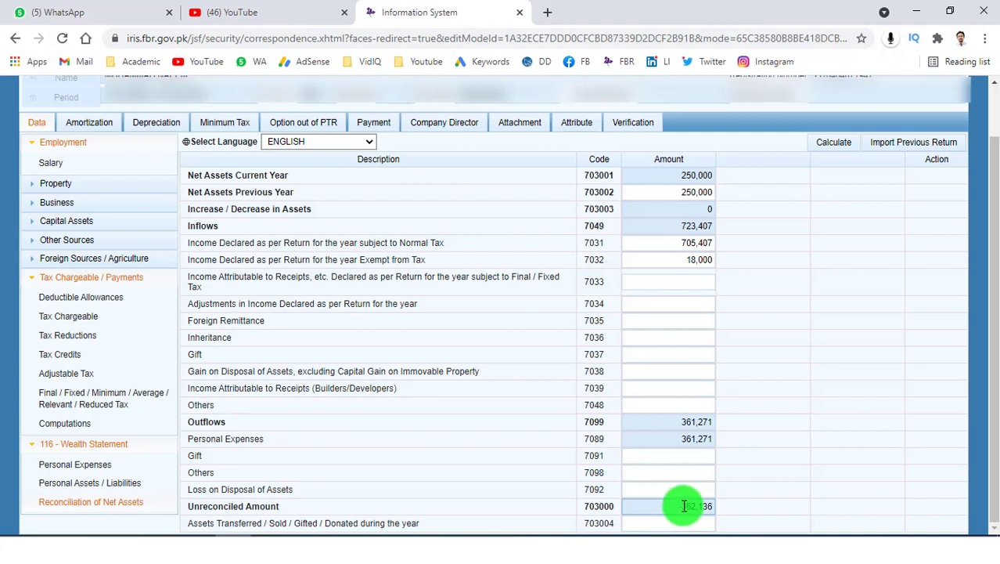
left_click_drag(684, 505, 719, 503)
right_click(704, 502)
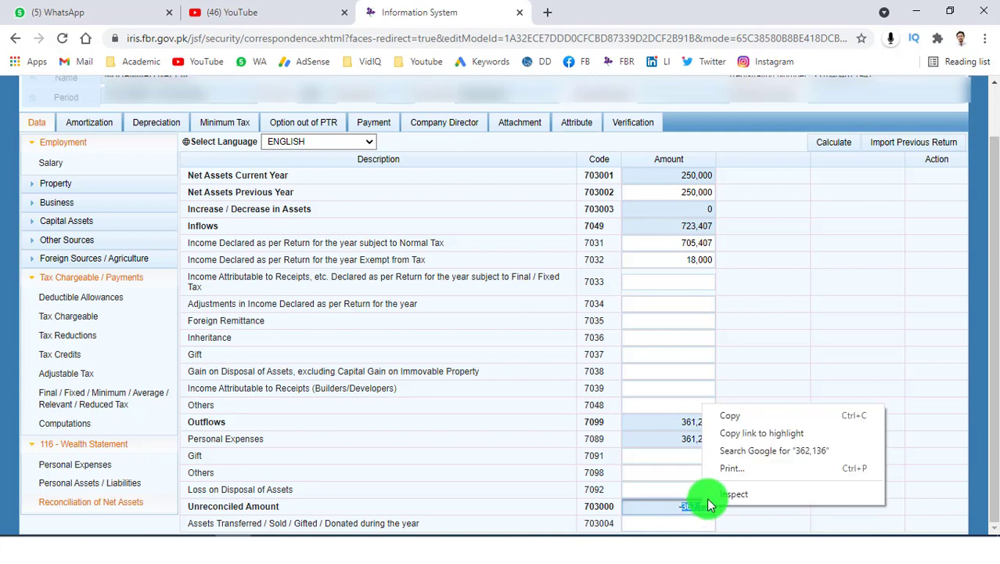
left_click(750, 422)
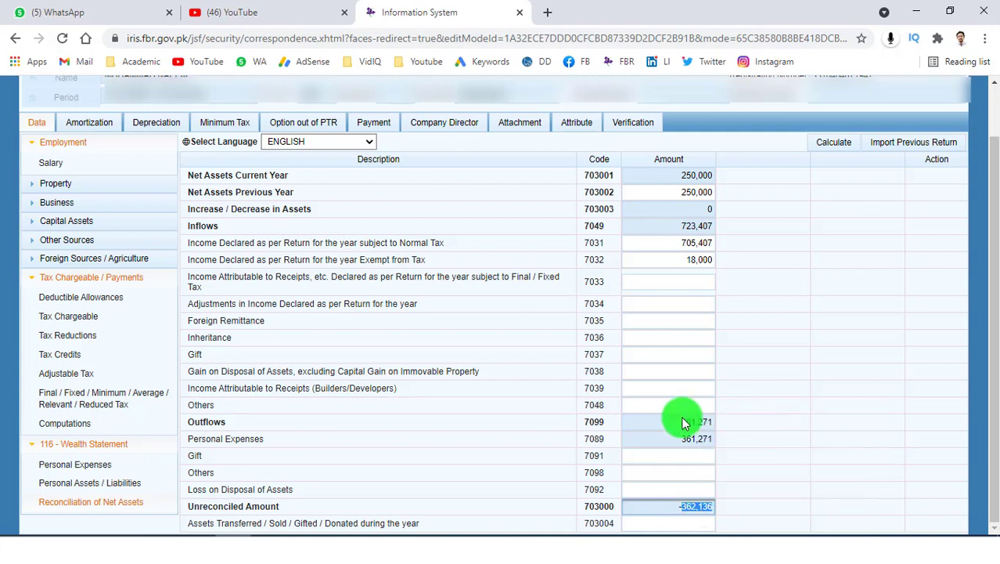
Step: Paste 362,136 into Other Personal / Household Expenses (7087) and recalculate to 723,407
left_click(76, 466)
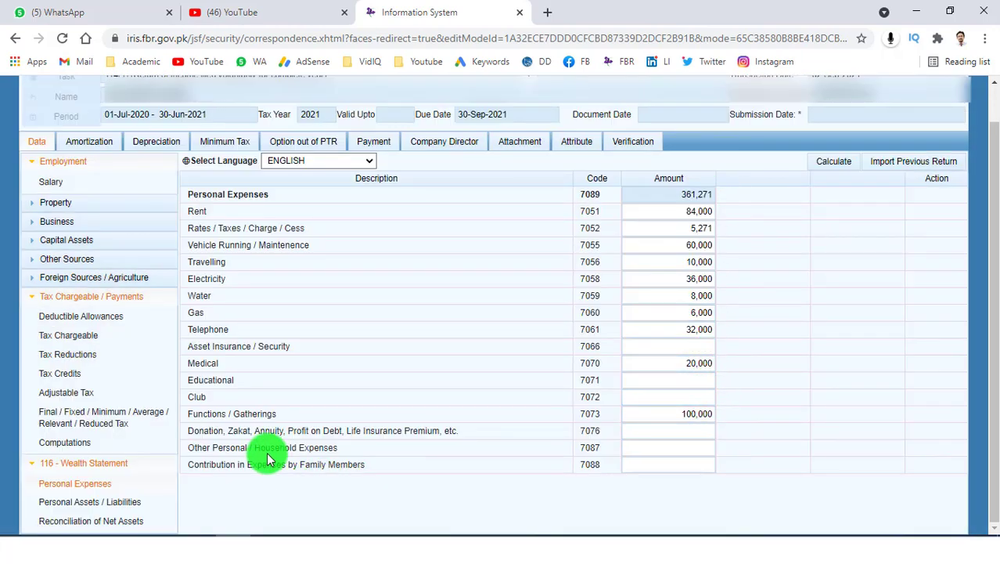
right_click(662, 449)
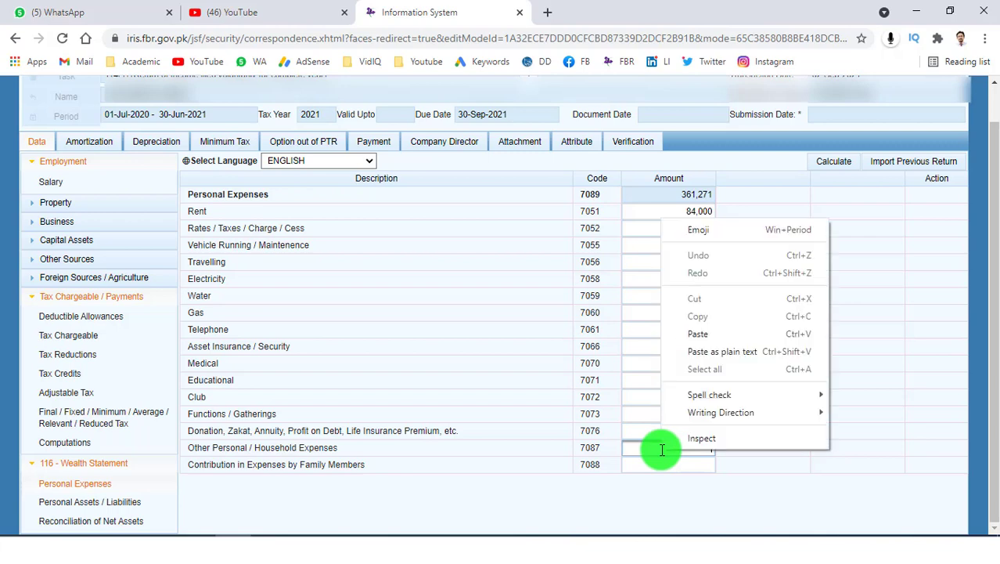
left_click(661, 331)
left_click(832, 162)
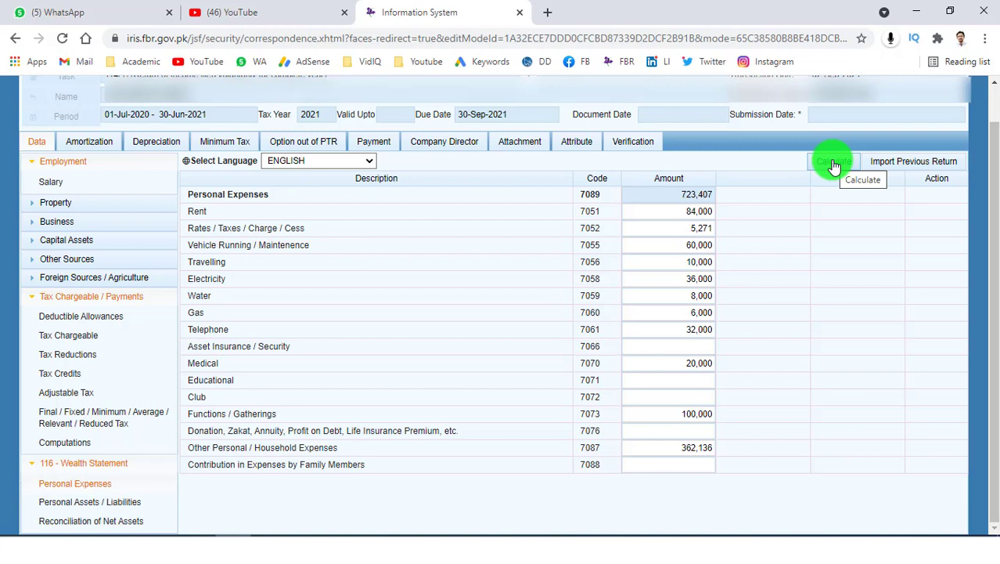
Step: Confirm the net assets reconciliation now shows an unreconciled amount of 0
left_click(97, 526)
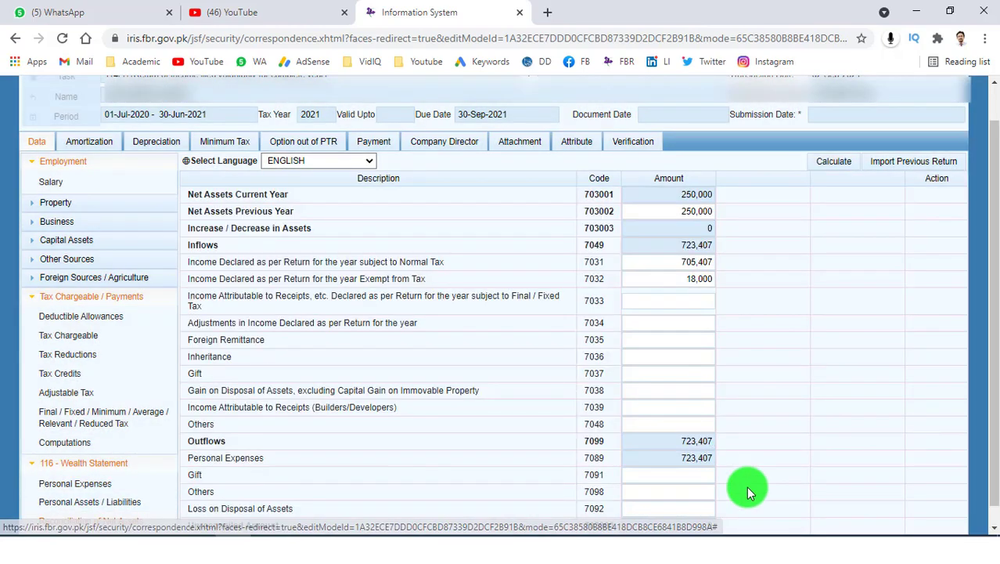
scroll(747, 486, "down", 1)
left_click(710, 508)
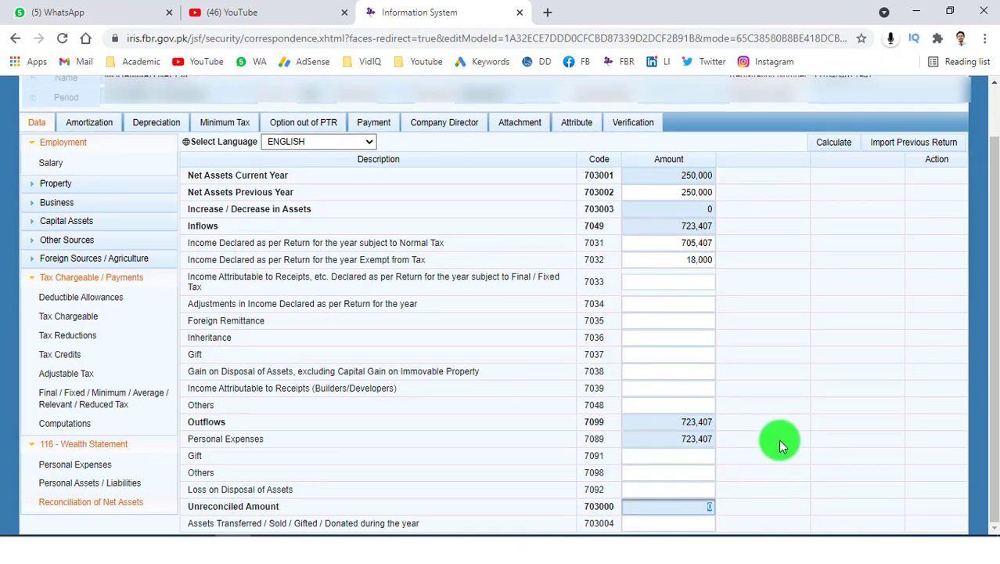
left_click(780, 441)
left_click(711, 508)
left_click(810, 430)
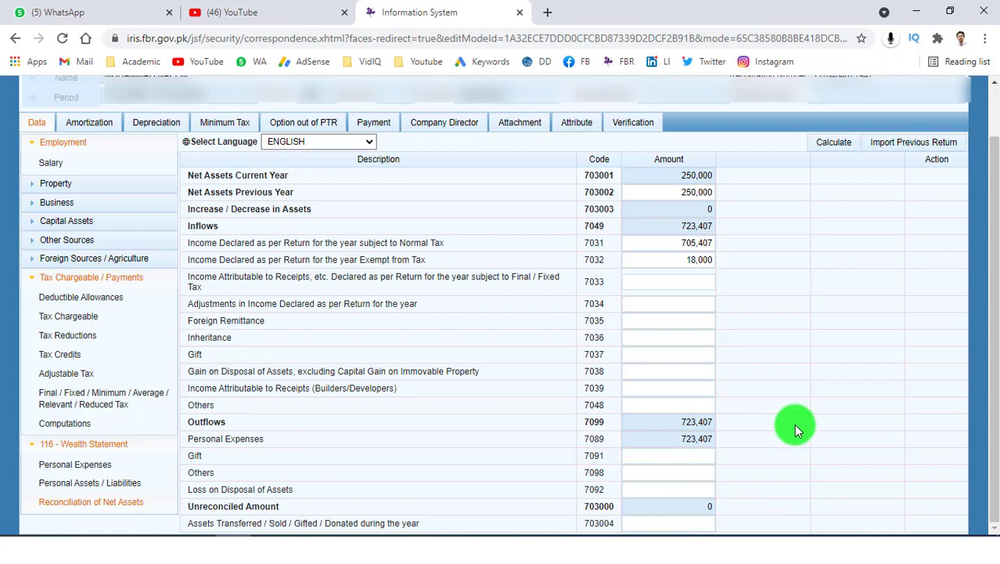
scroll(775, 360, "up", 1)
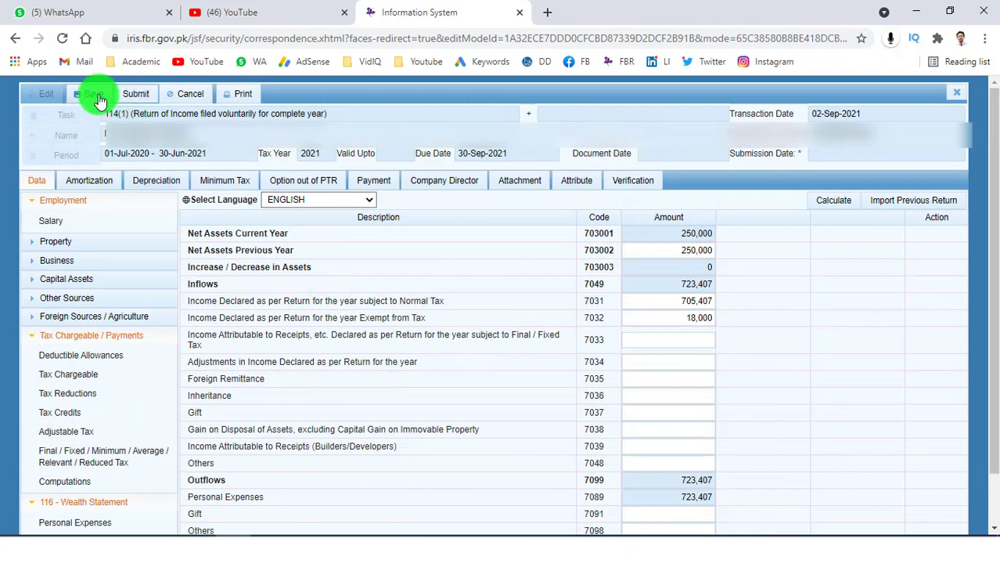
Step: Save the return, then open and review its 4-page declaration PDF before closing it
left_click(88, 95)
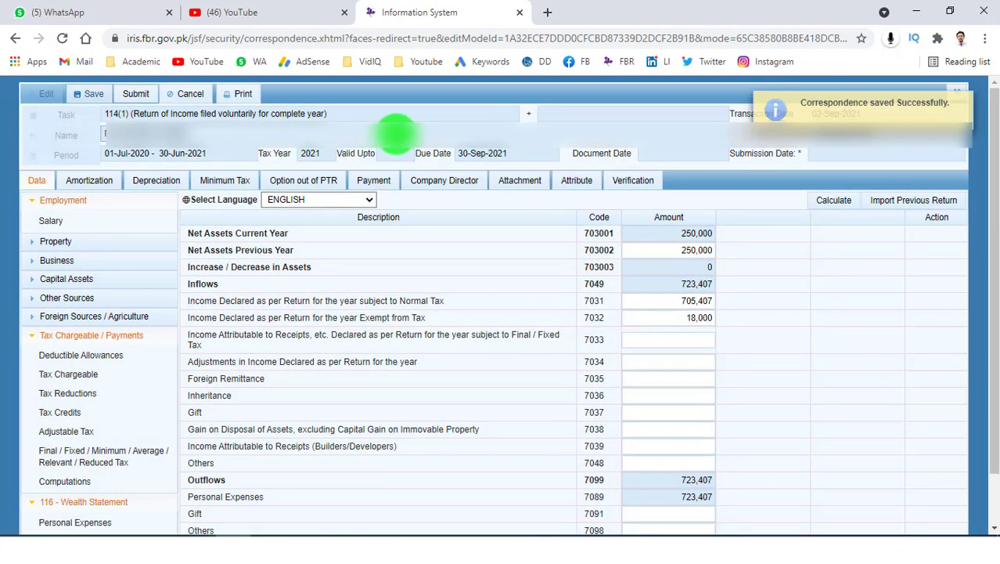
left_click(248, 94)
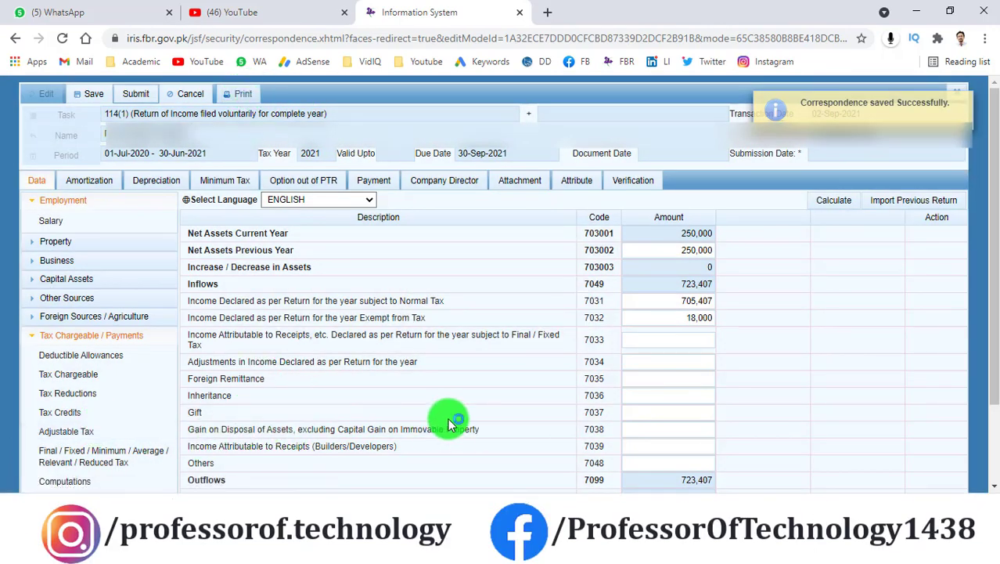
left_click(160, 540)
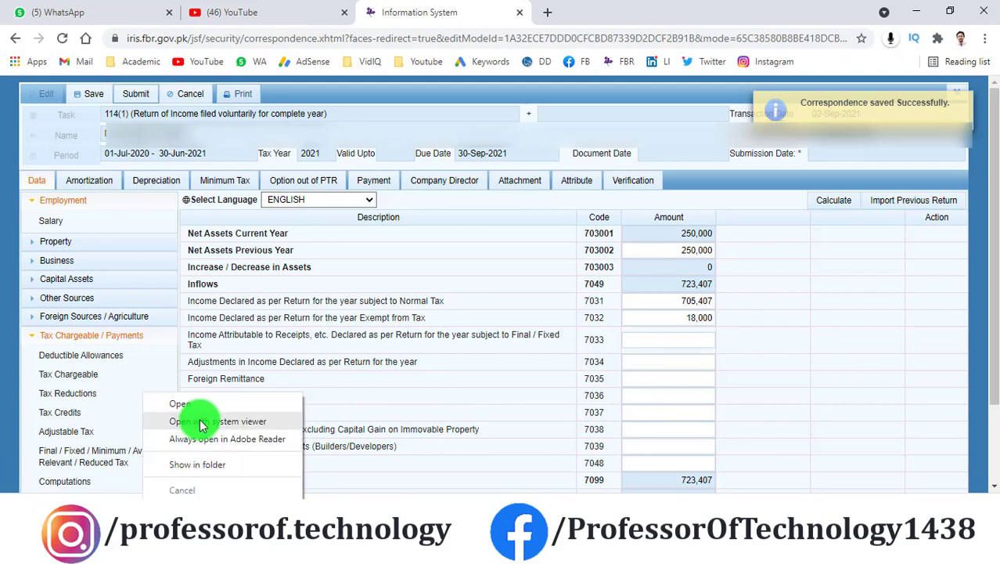
left_click(199, 404)
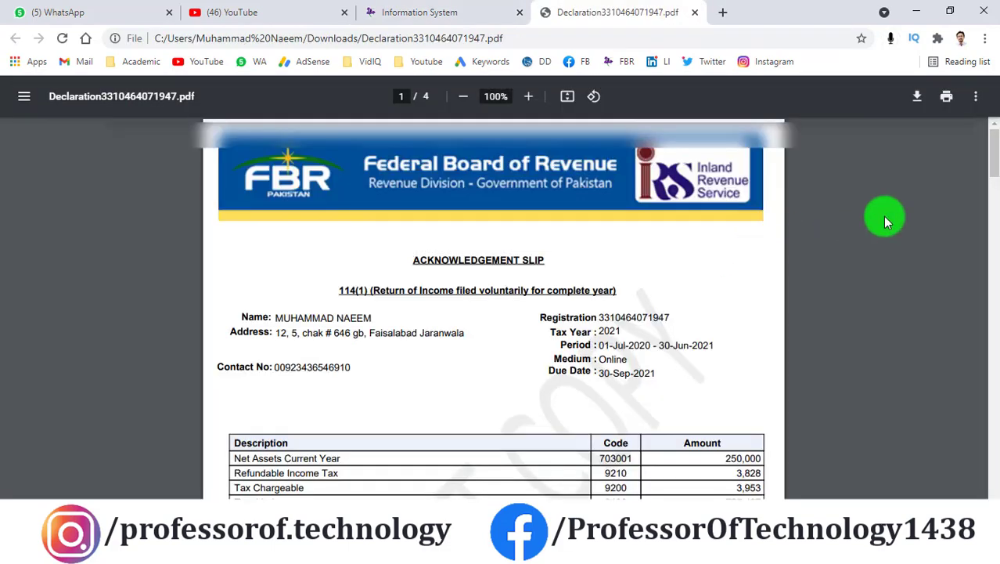
left_click_drag(991, 157, 717, 71)
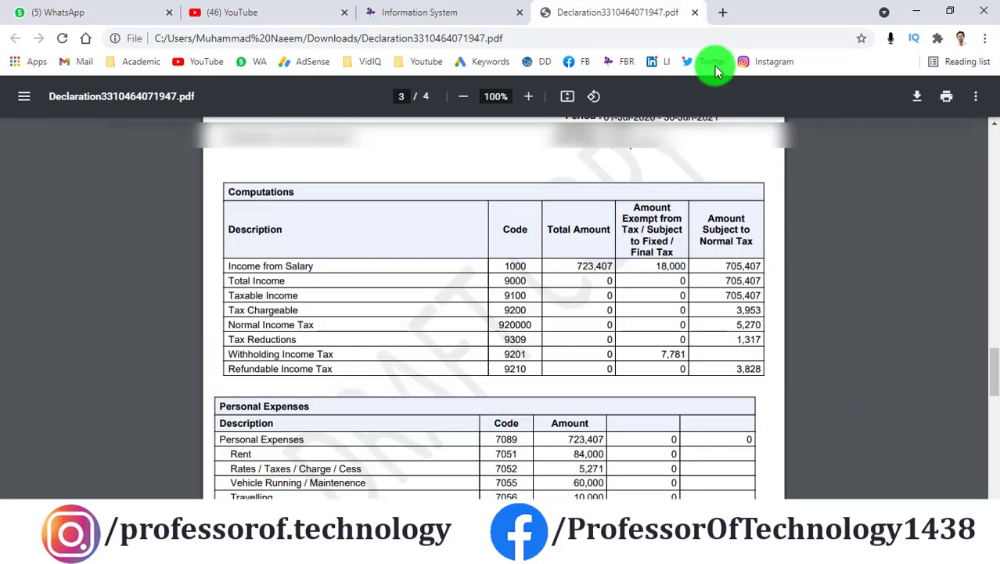
left_click(694, 12)
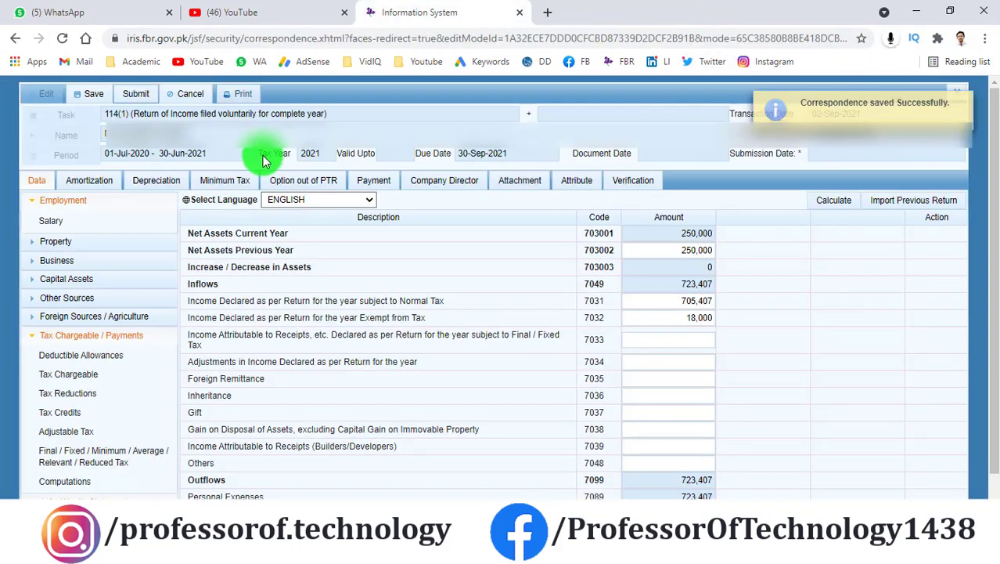
Step: Verify the 2021 return with the account PIN, then submit it and confirm Yes
left_click(632, 180)
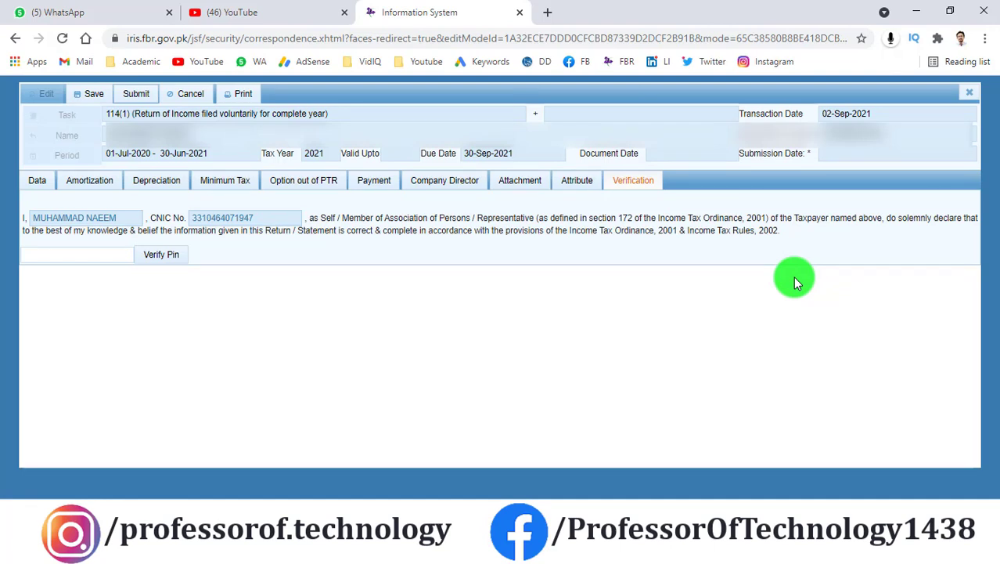
left_click(100, 255)
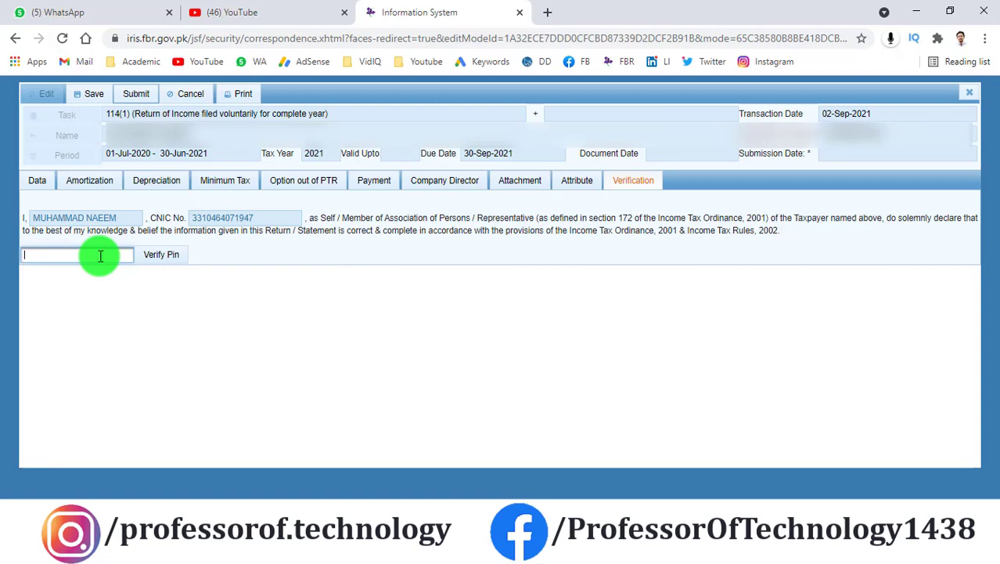
type("1")
left_click(164, 257)
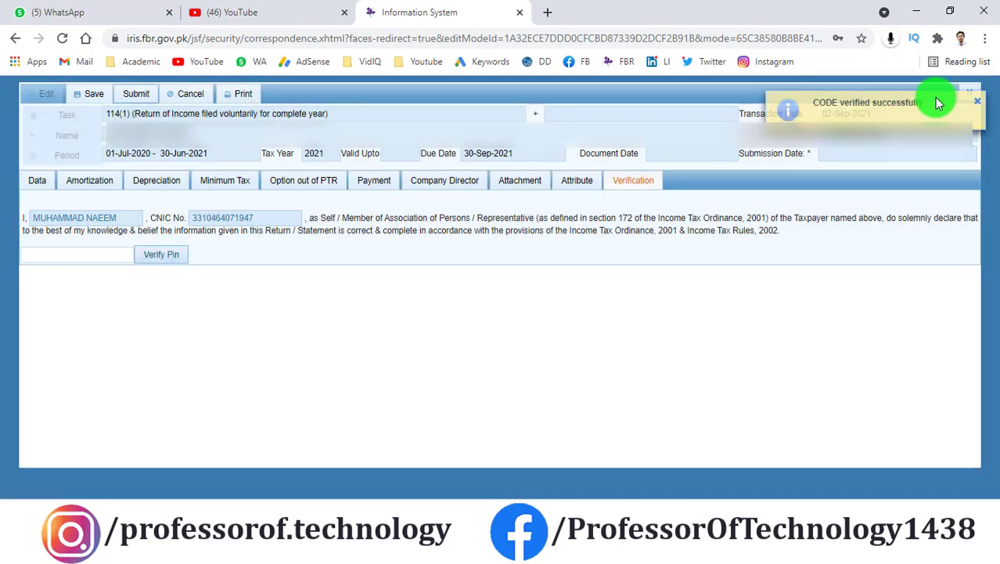
left_click(137, 97)
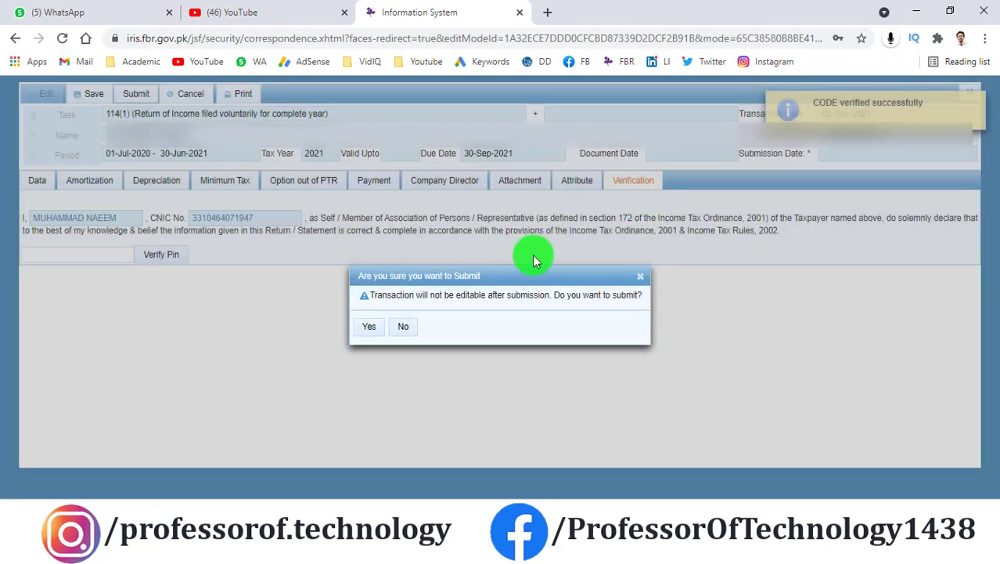
left_click(369, 328)
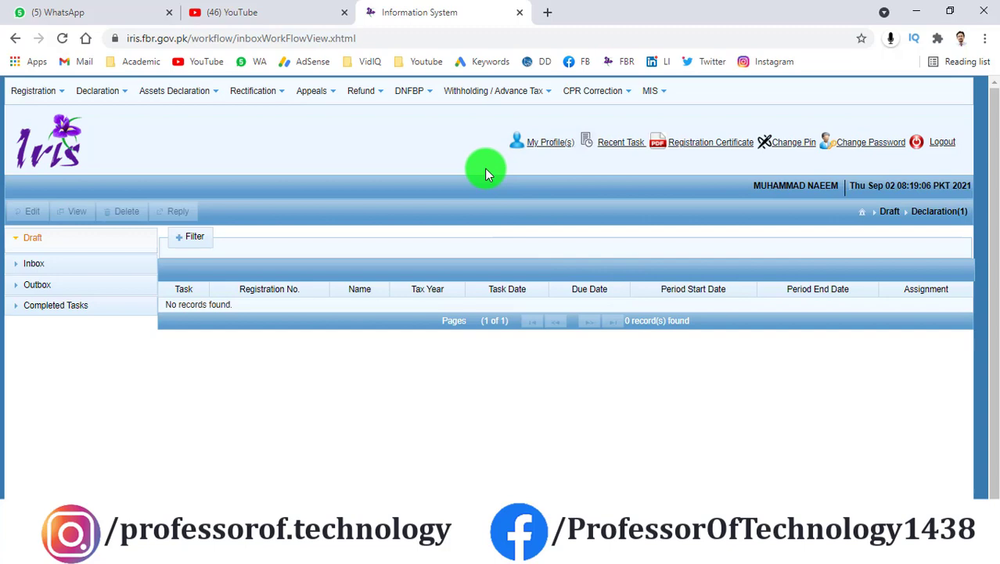
Step: View the submitted 2021 return under Completed Tasks > Declaration, then close it
left_click(50, 304)
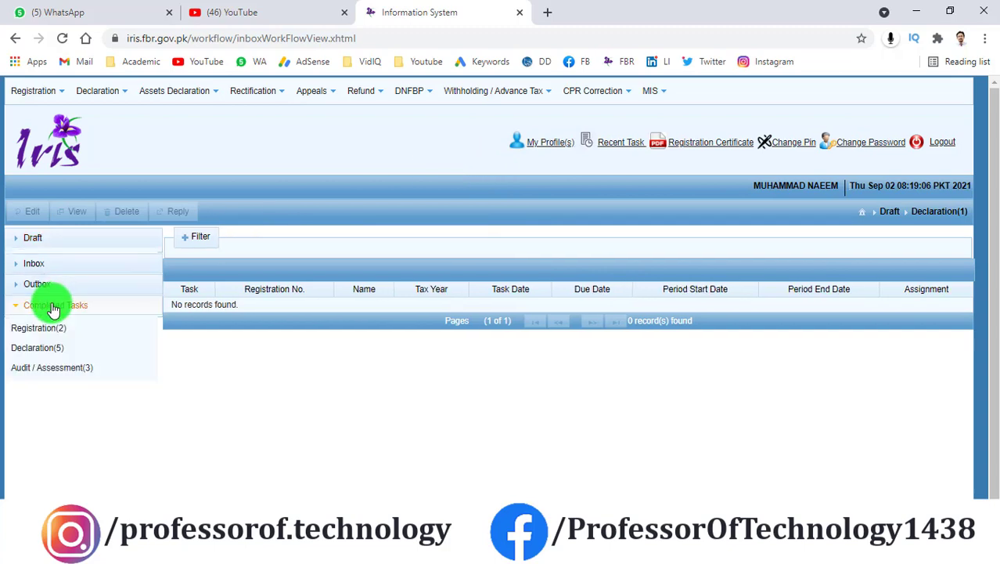
left_click(45, 342)
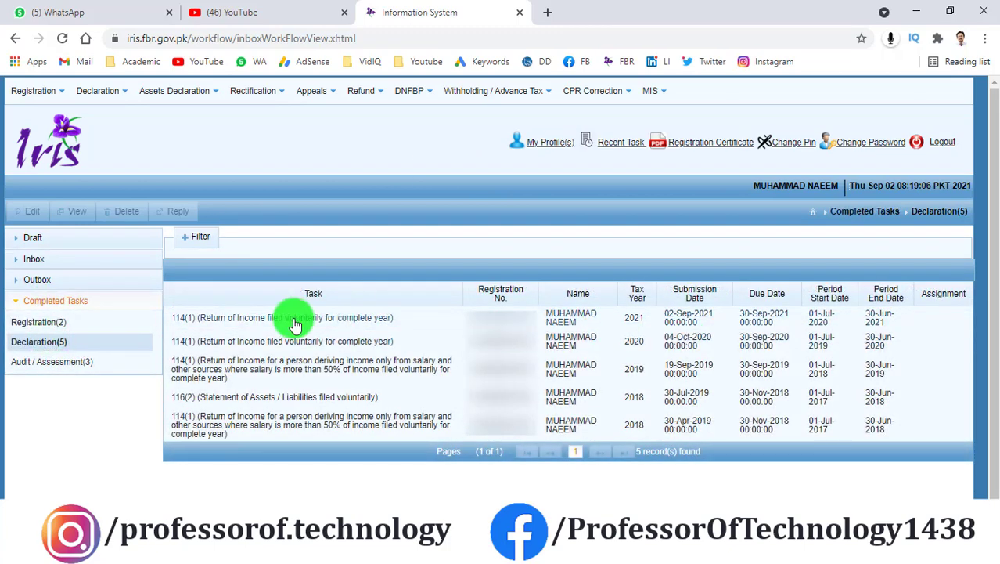
left_click(291, 321)
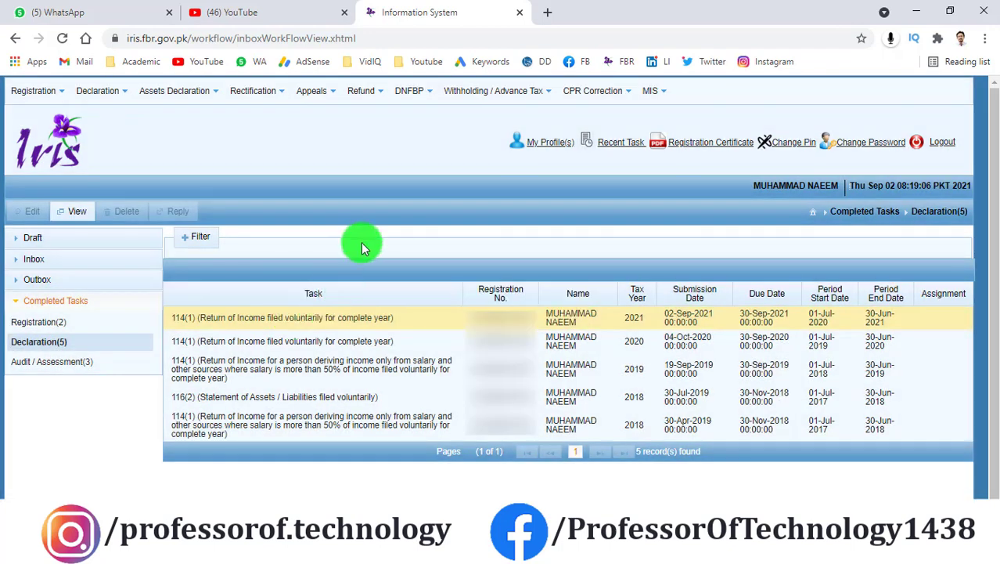
left_click(78, 212)
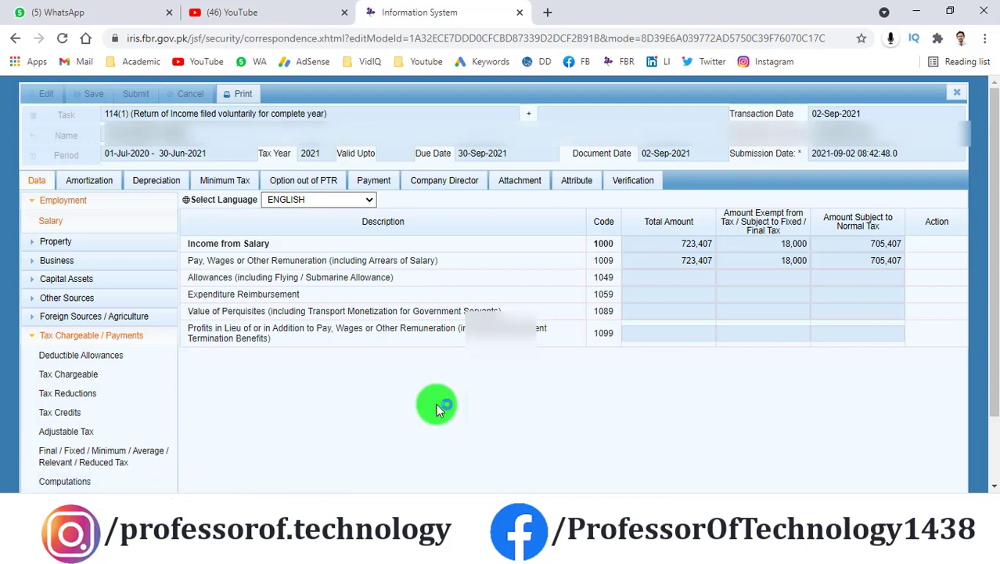
left_click(958, 94)
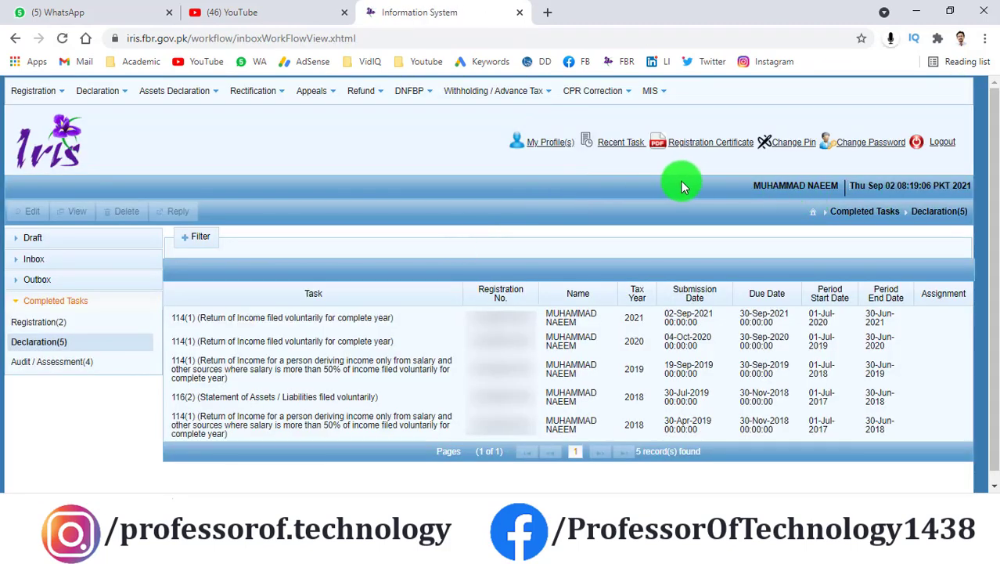
Step: Open the Change Pin form and dismiss it without changing the PIN
left_click(788, 147)
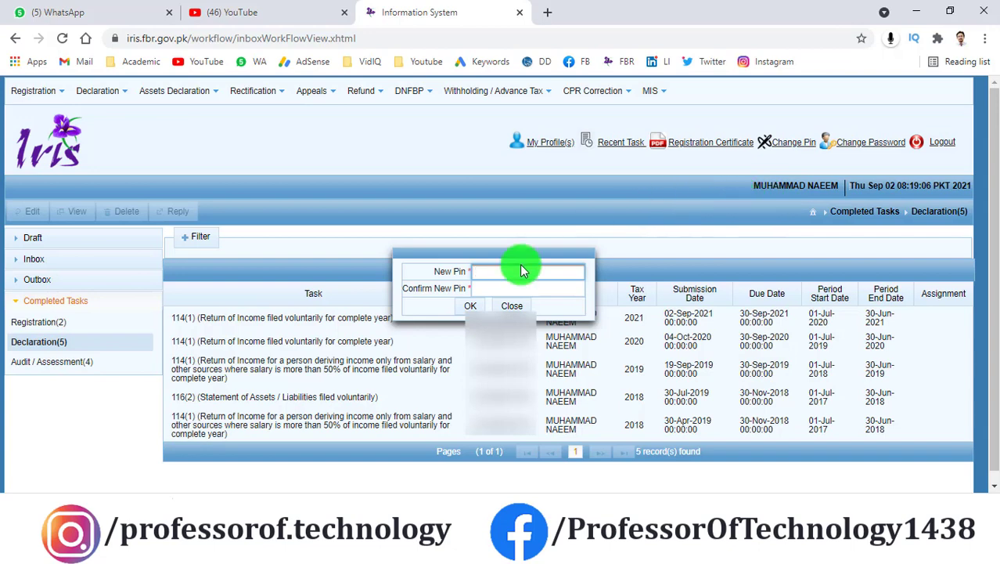
left_click(509, 287)
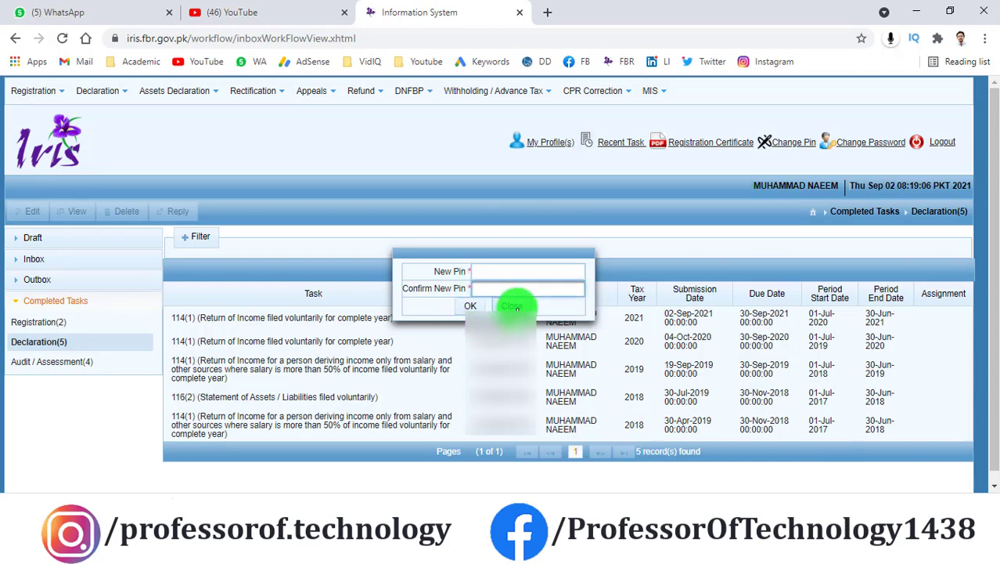
left_click(512, 306)
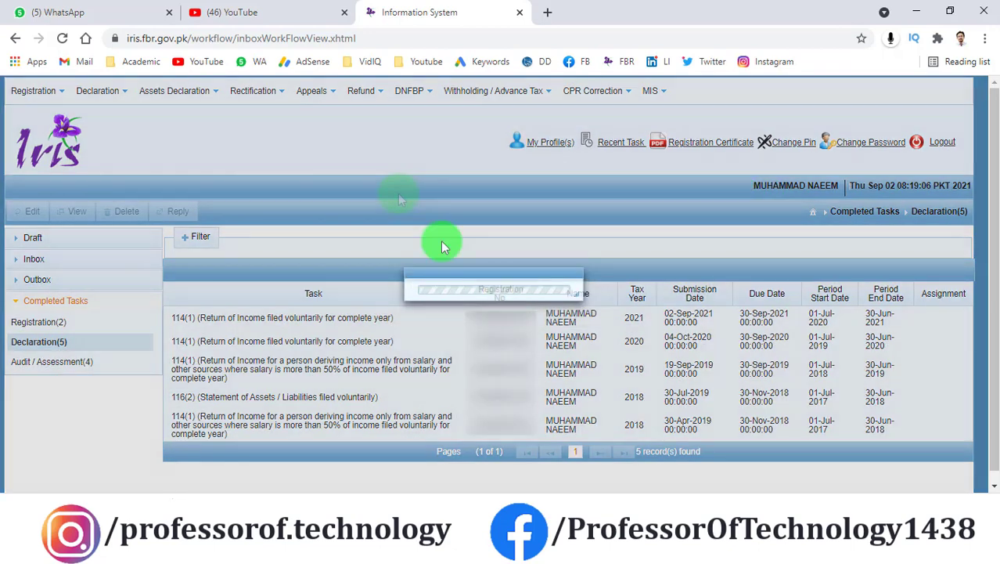